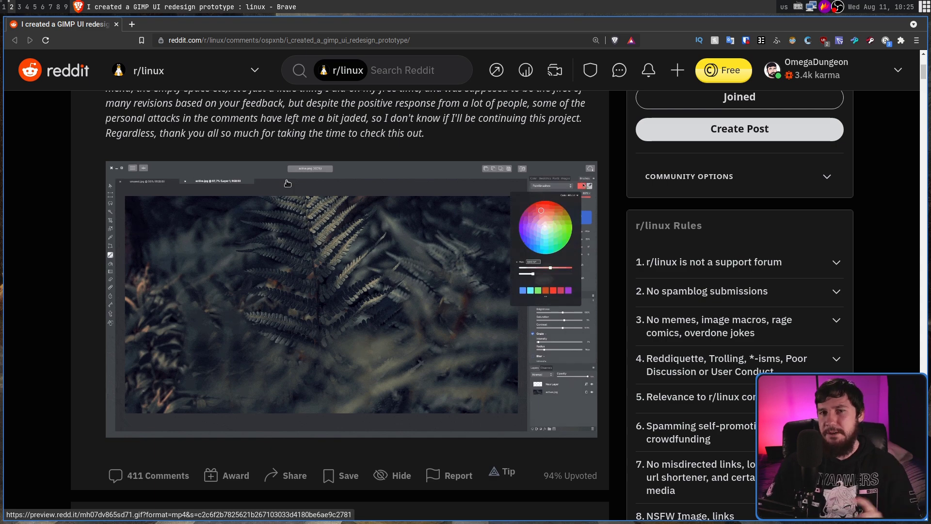
Switch to GIMP and toggle between Layer and thumbnail-template.png, ending on thumbnail-template.png active.
key(super+1)
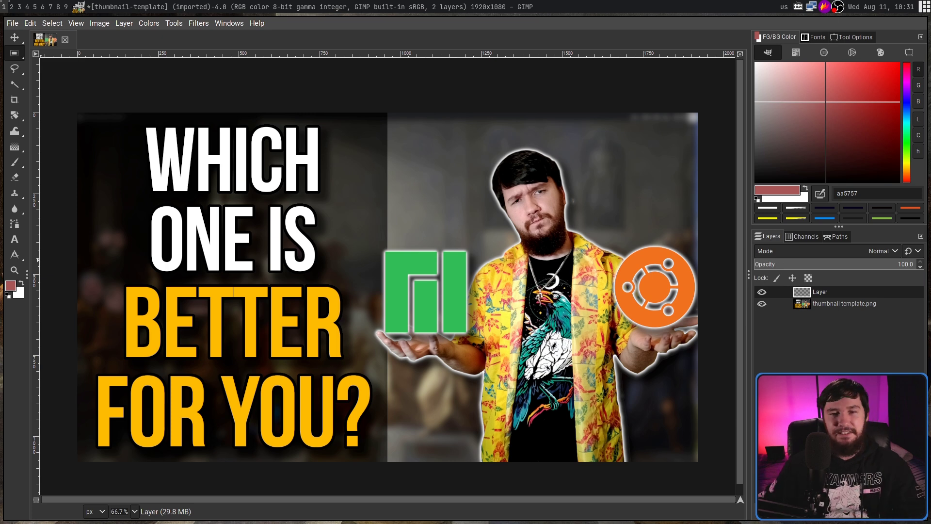
click(833, 304)
click(830, 293)
click(831, 302)
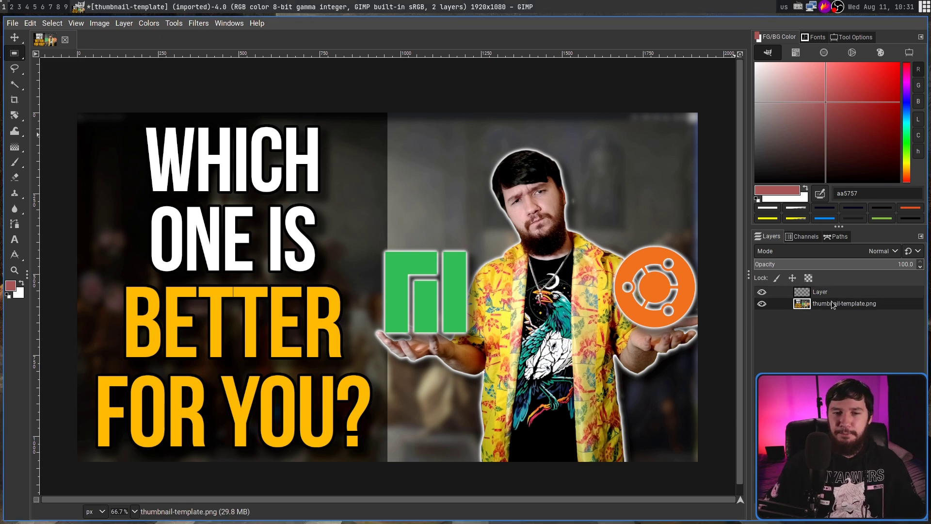
click(834, 294)
click(833, 302)
click(833, 293)
click(833, 303)
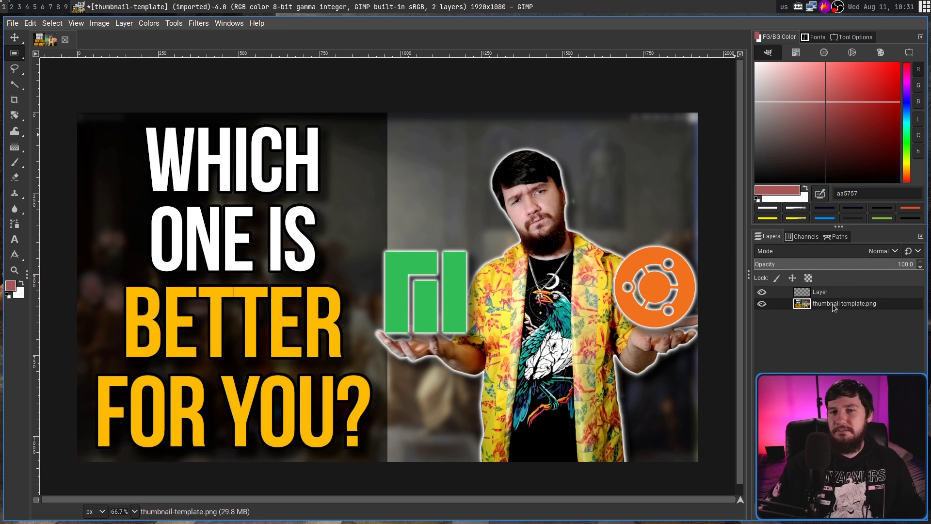
Move the thumbnail-template.png layer up and left, exposing transparent strips on the right and bottom.
drag(848, 304, 853, 309)
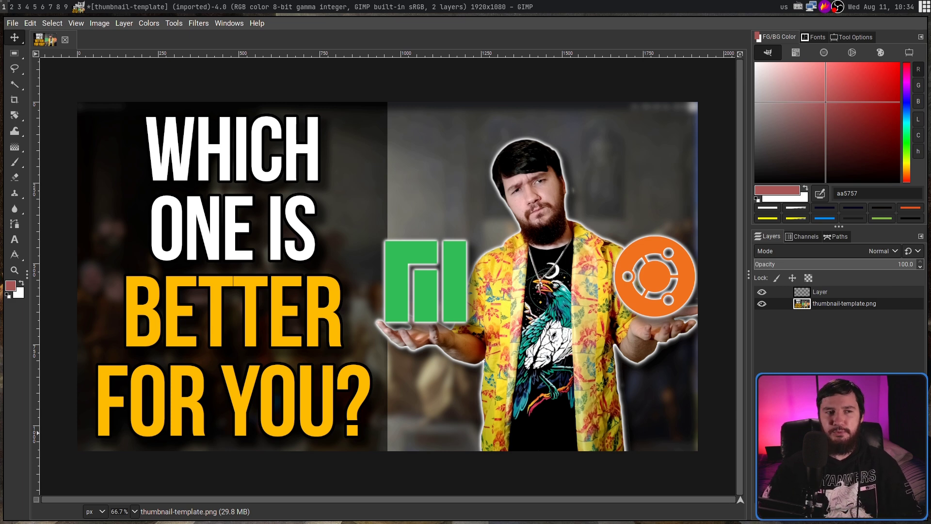
drag(30, 165, 9, 178)
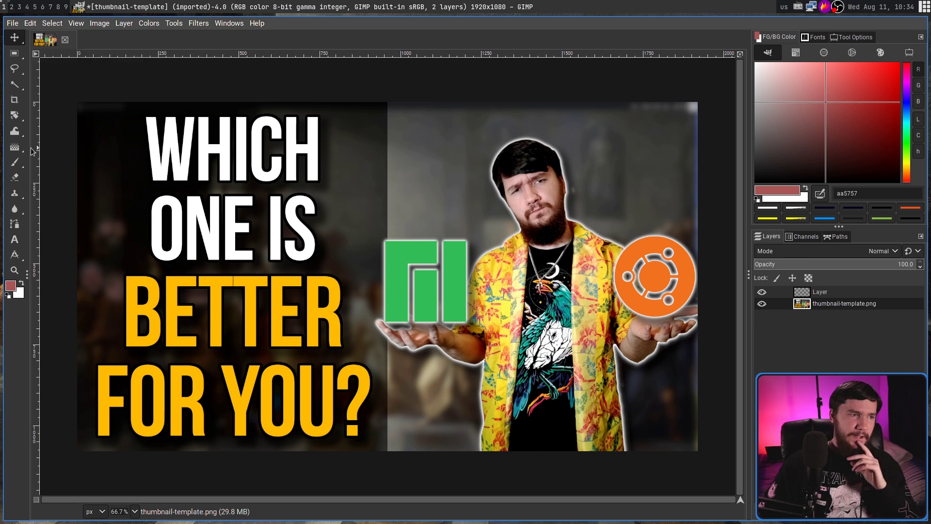
mouse_move(31, 151)
mouse_down()
mouse_move(170, 148)
mouse_move(30, 148)
mouse_up()
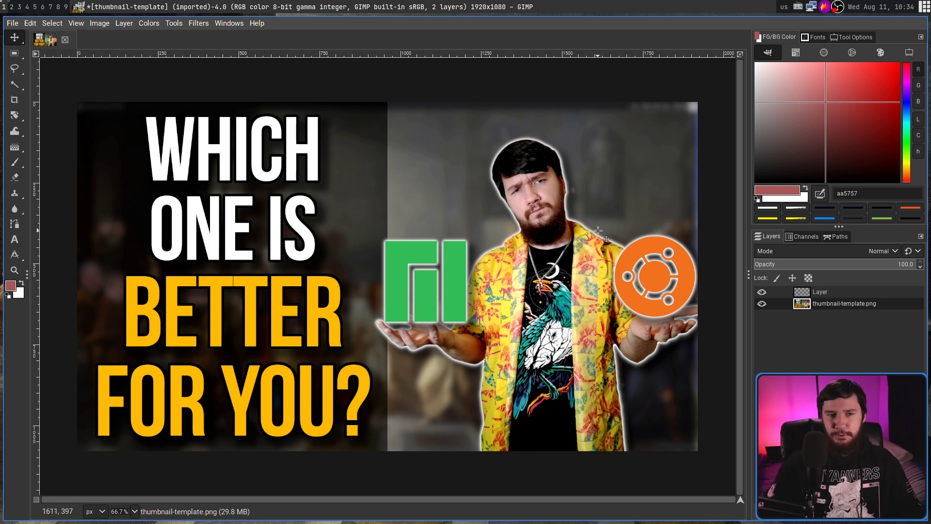
drag(560, 285, 519, 271)
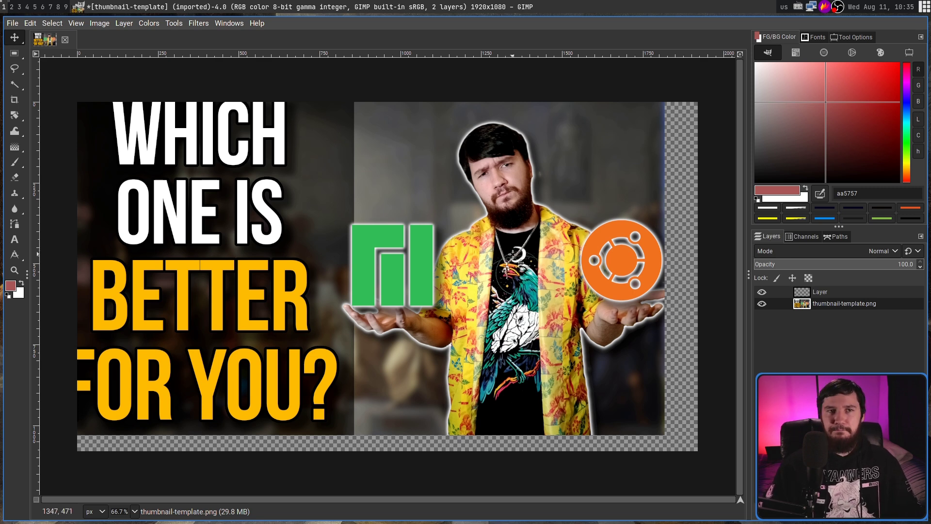
Draw a rectangular selection across the thumbnail image with the R shortcut.
key(r)
drag(264, 142, 637, 350)
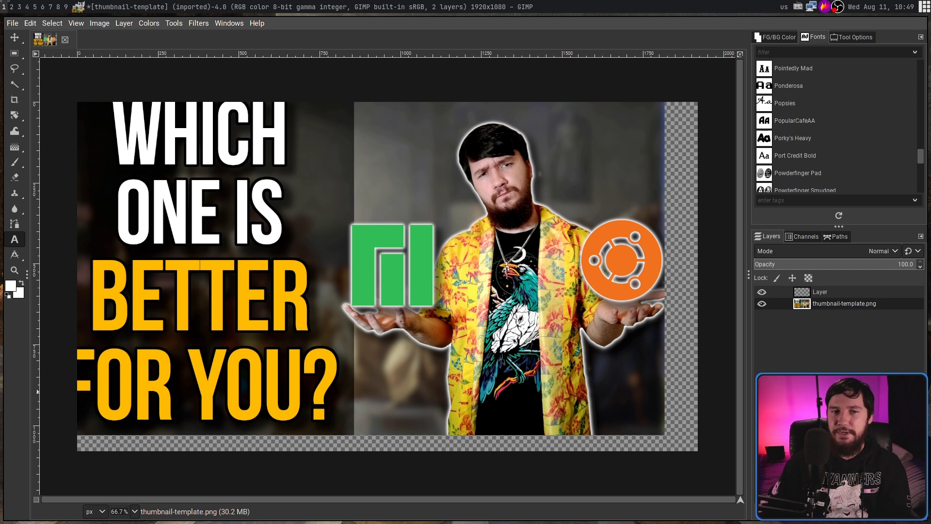
Add a text layer reading 'This is a font' and set its size to 72 px.
click(363, 142)
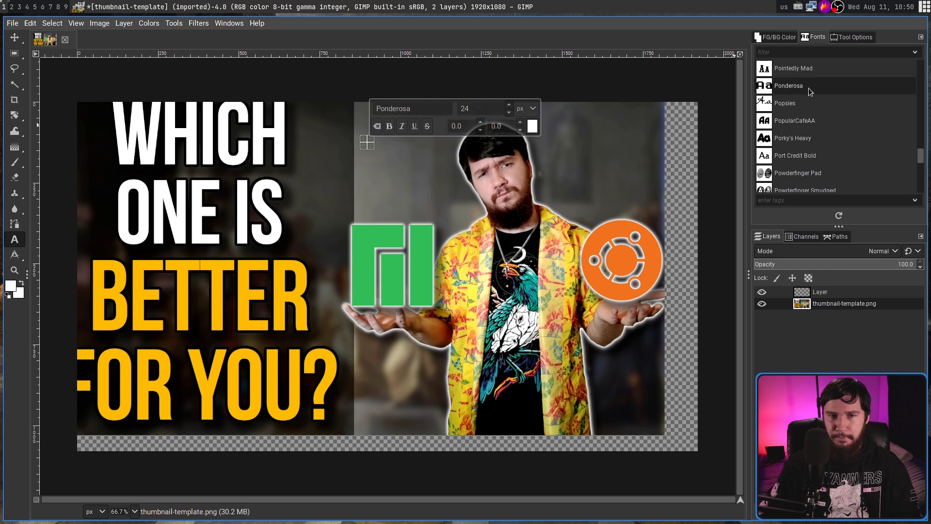
drag(391, 188, 402, 188)
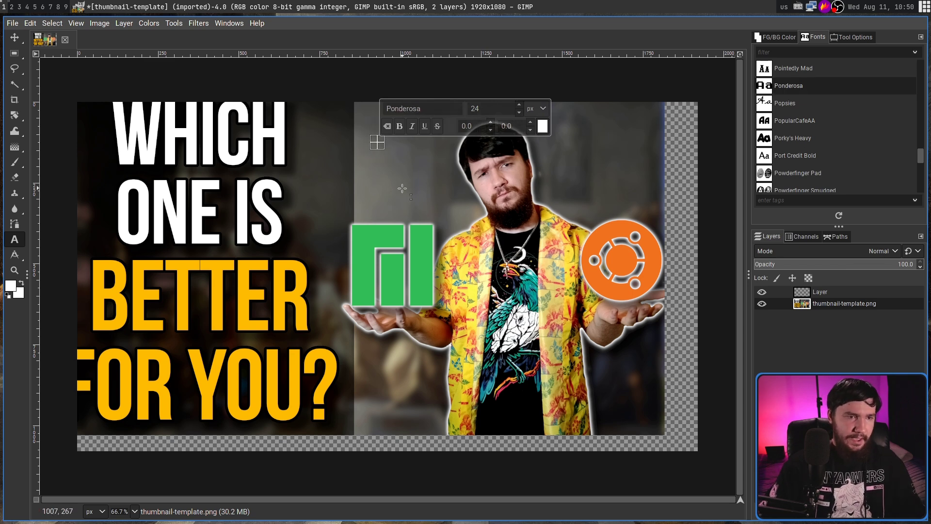
text(This i)
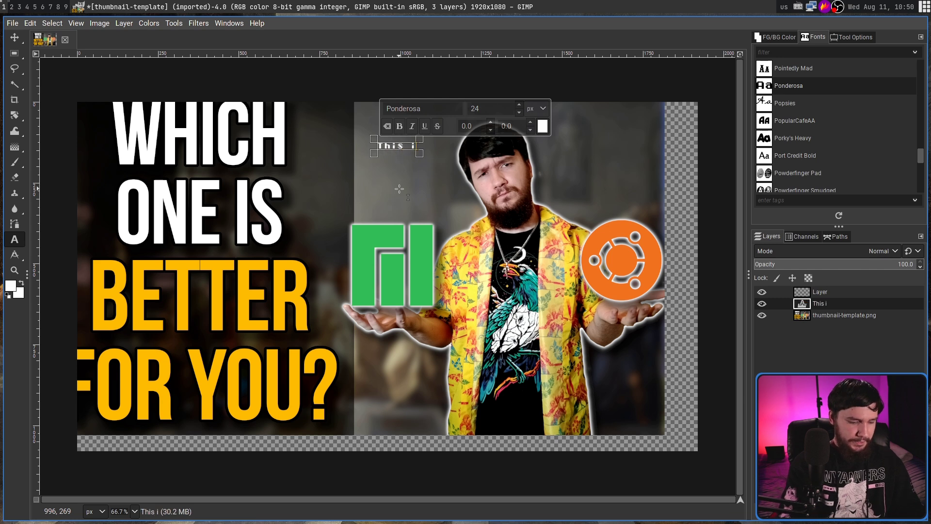
text(s a font)
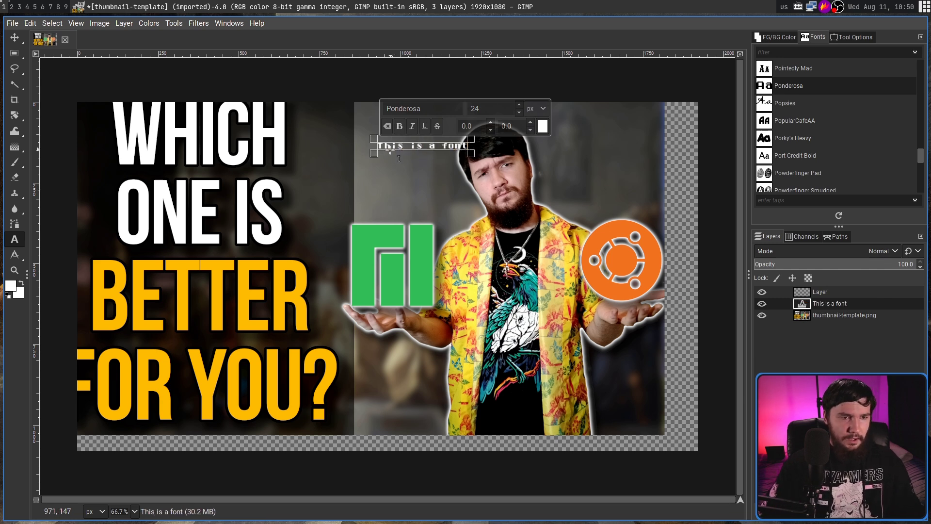
drag(377, 145, 466, 145)
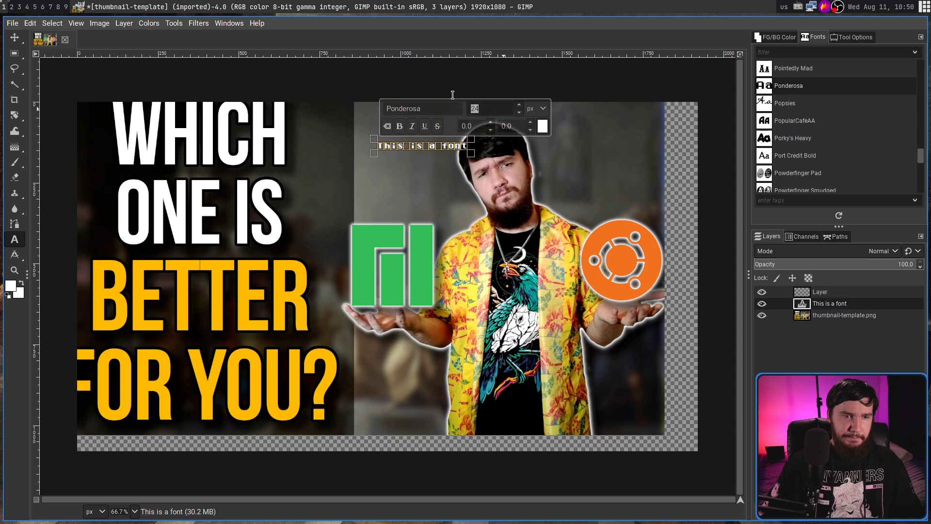
text(72)
key(Return)
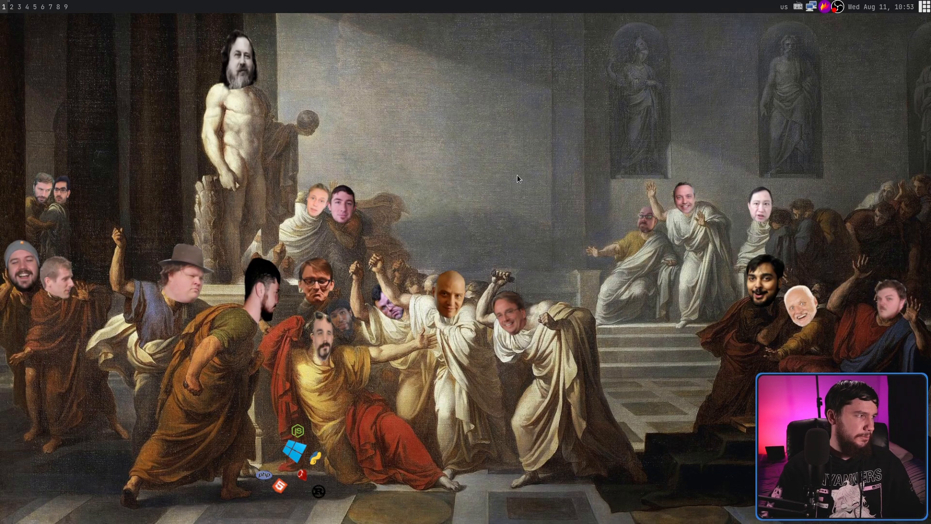
Relaunch GIMP with Super+G so it loads the PhotoGIMP layout.
key(super+g)
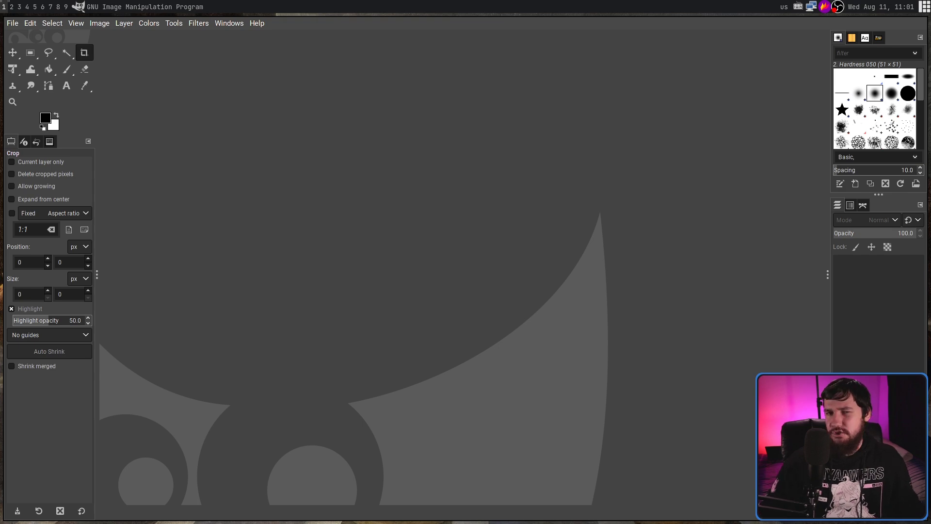
Switch to workspace 2, where Brave shows the PhotoGIMP GitHub repository.
key(super+2)
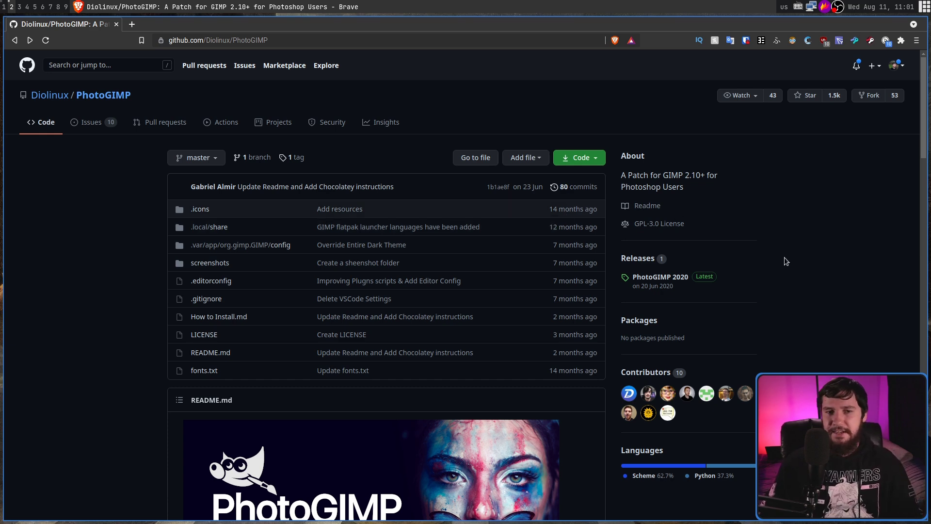
Download the PhotoGIMP 2020 release source code as PhotoGIMP-1.0.zip to the home folder.
click(677, 277)
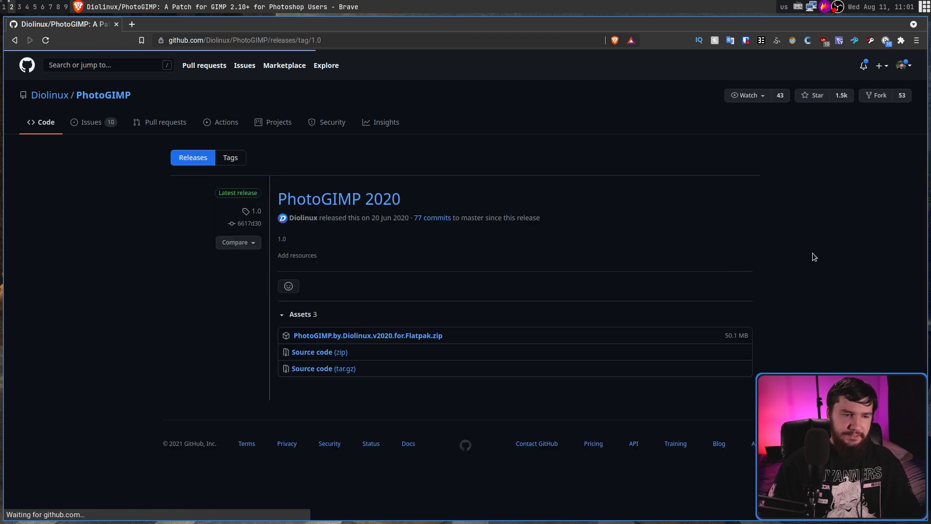
click(339, 353)
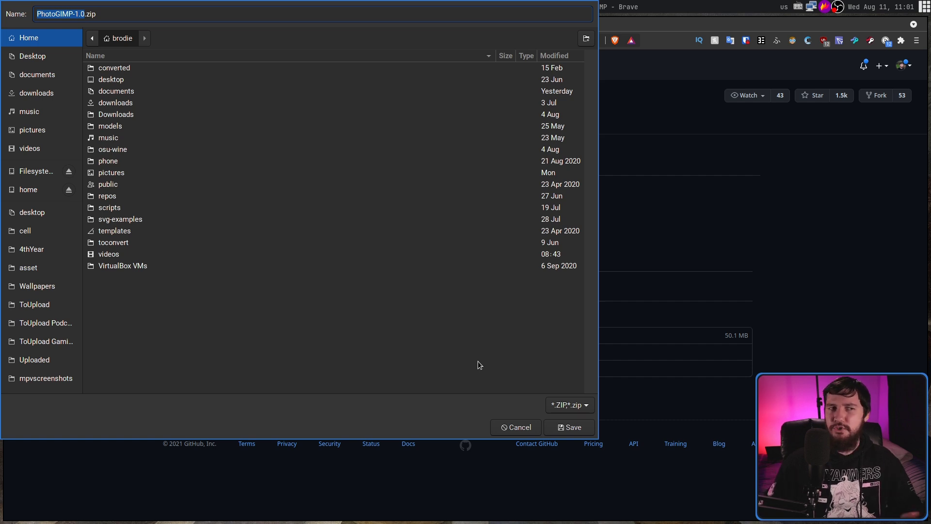
click(579, 427)
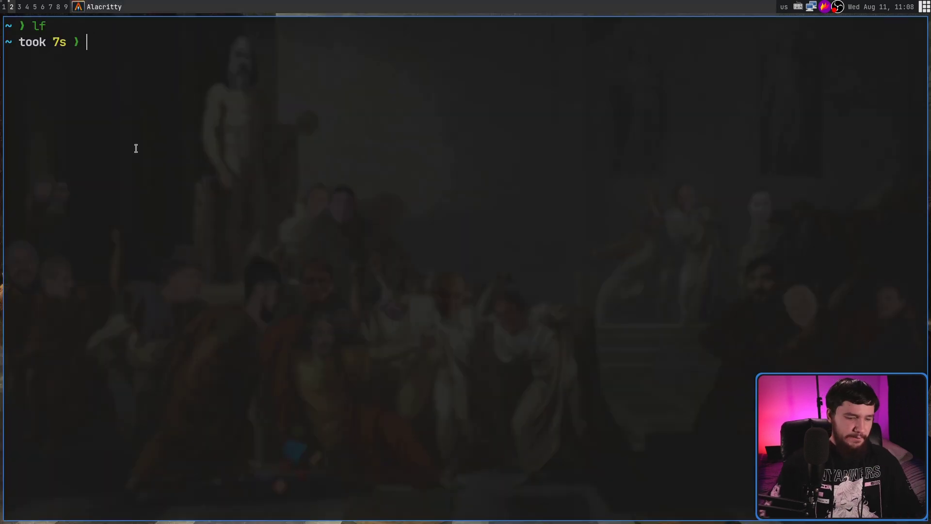
Launch lf, search for /photogimp, and enter the PhotoGIMP-1.0 folder.
text(lf)
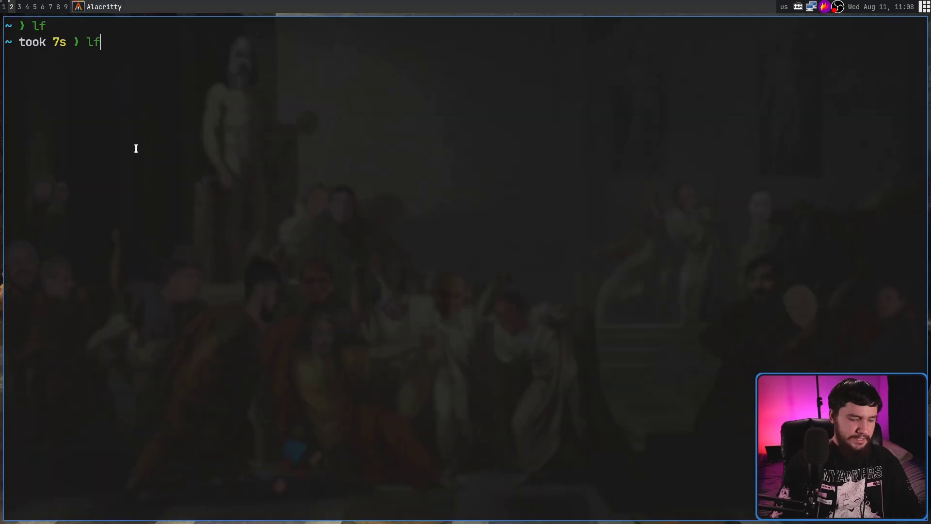
key(Return)
text(/phtop)
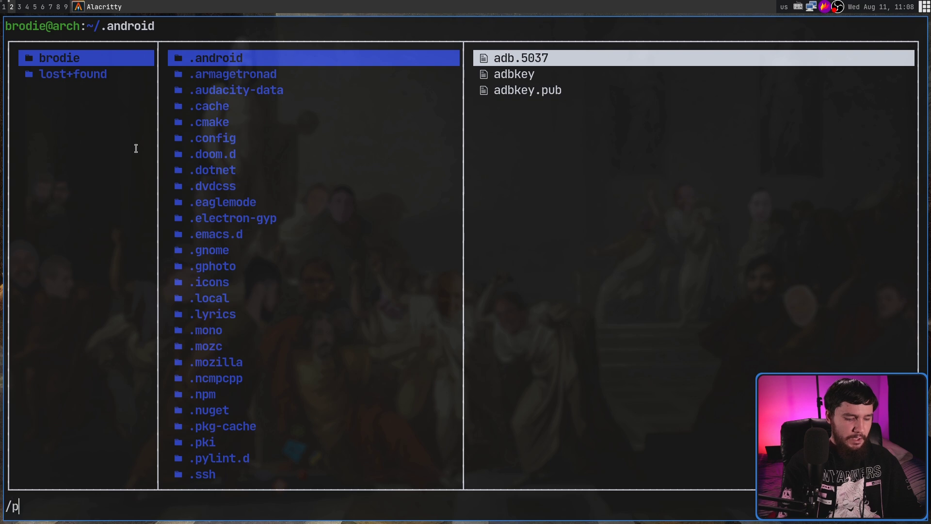
key(BackSpace)
key(BackSpace)
key(BackSpace)
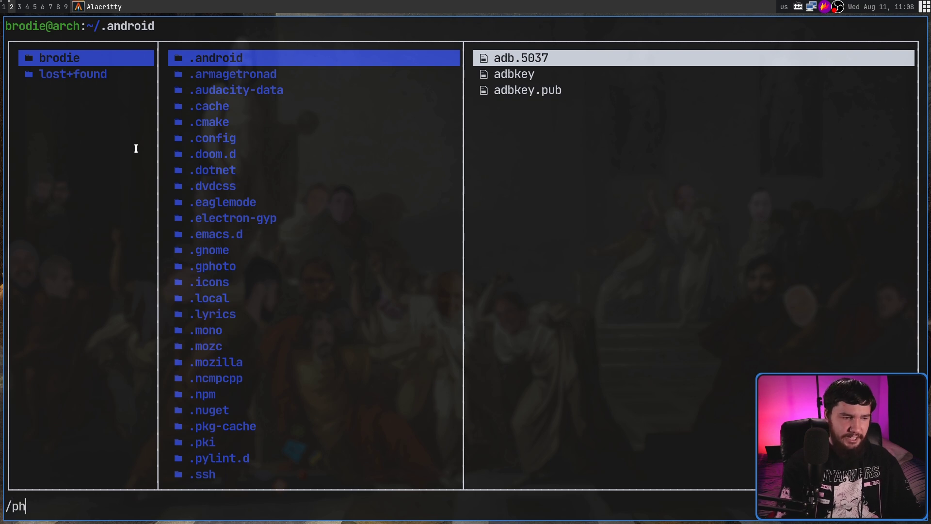
text(otogimp)
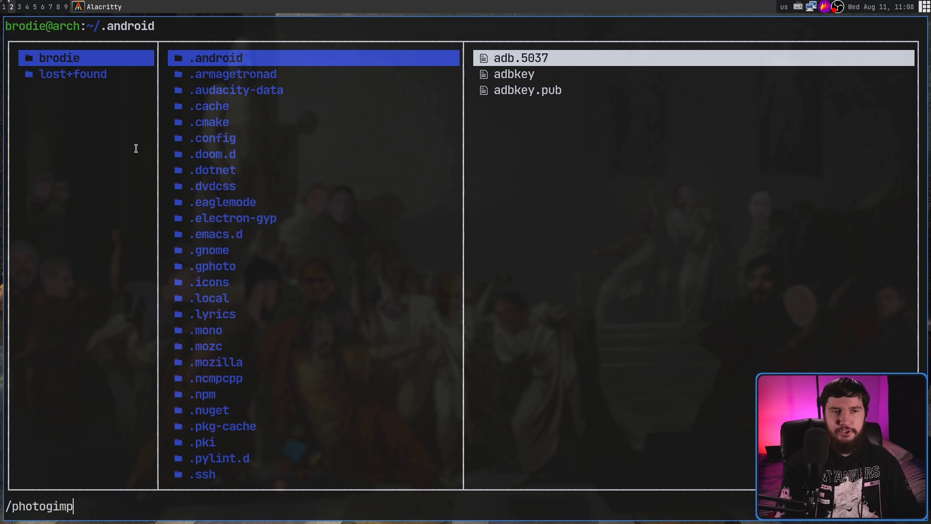
key(Return)
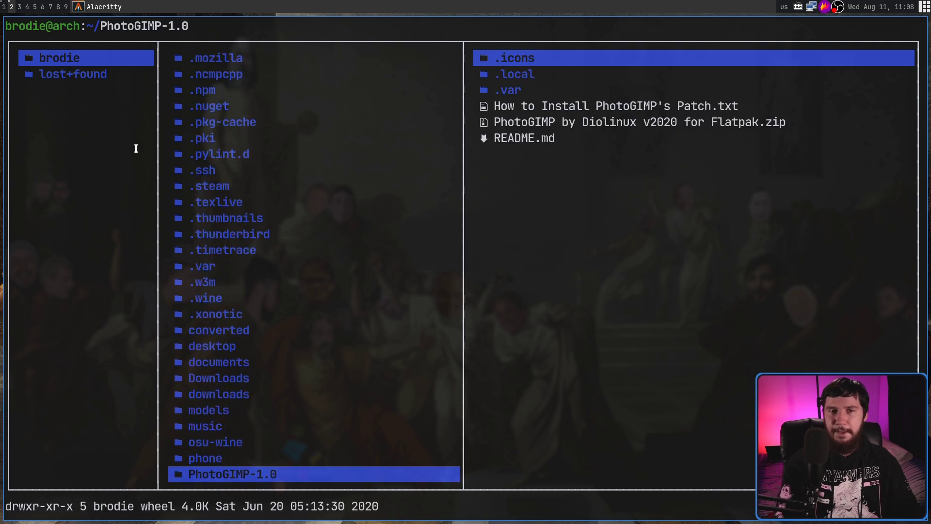
key(l)
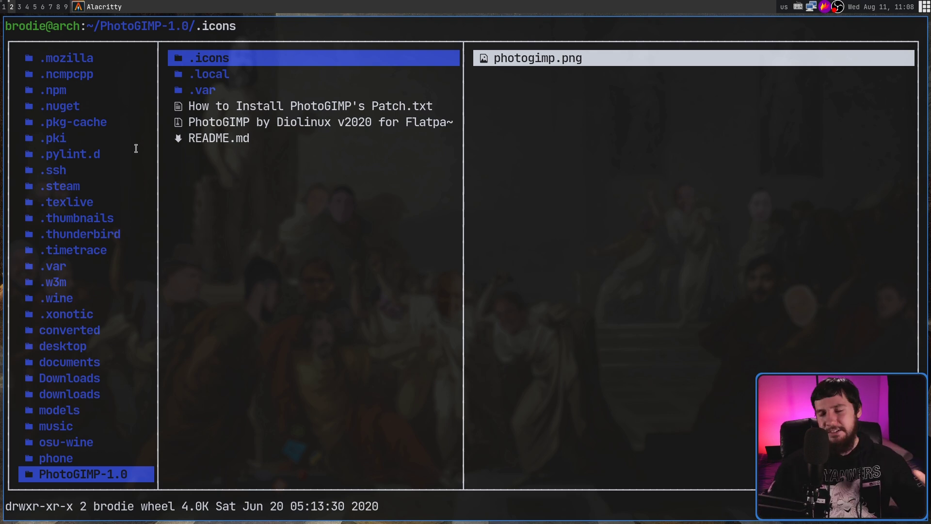
Mark and unmark the .icons, .local and .var folders, then preview the installation note.
key(space)
key(space)
key(space)
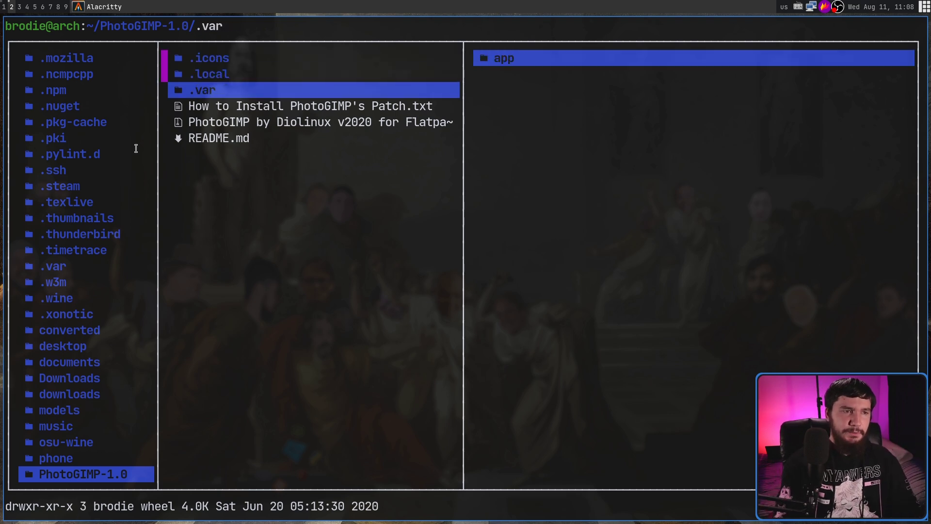
key(k)
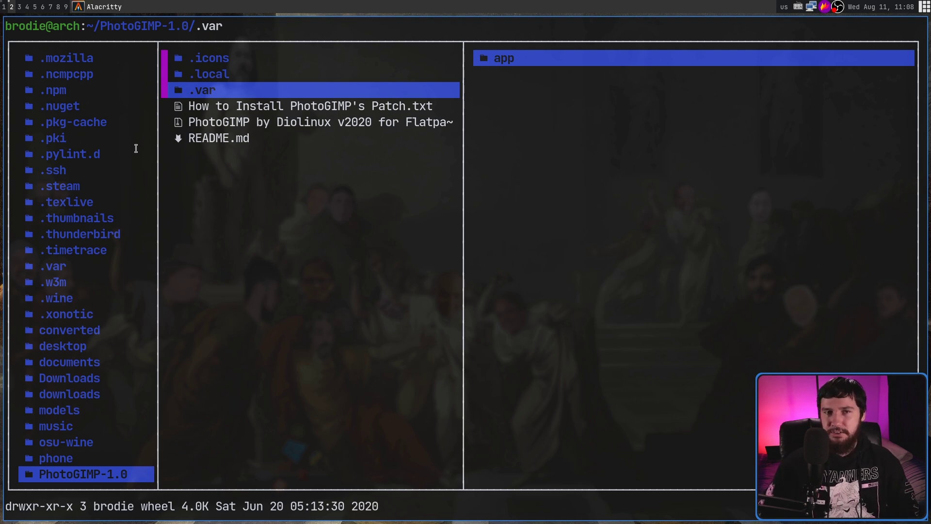
key(y)
key(j)
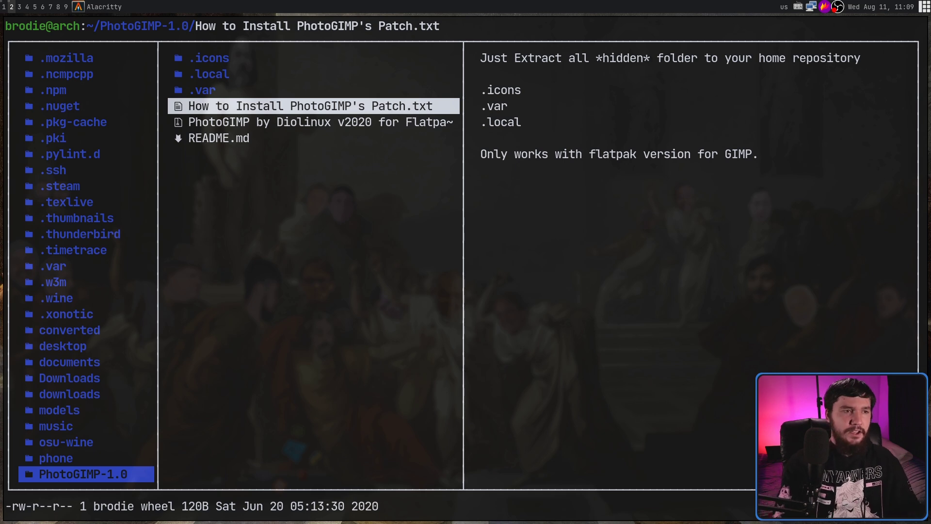
Look over the hidden folders, then go into .local/share/applications to the GIMP launcher file.
key(k)
key(k)
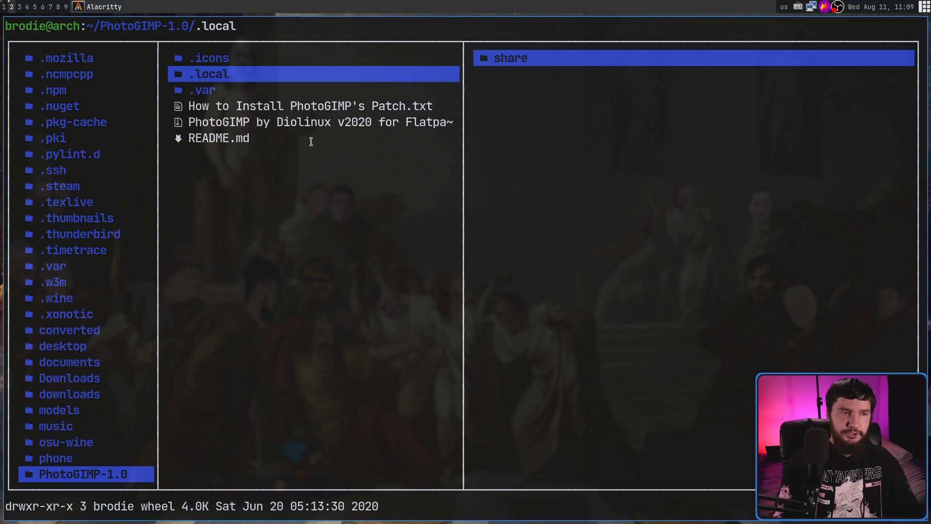
key(k)
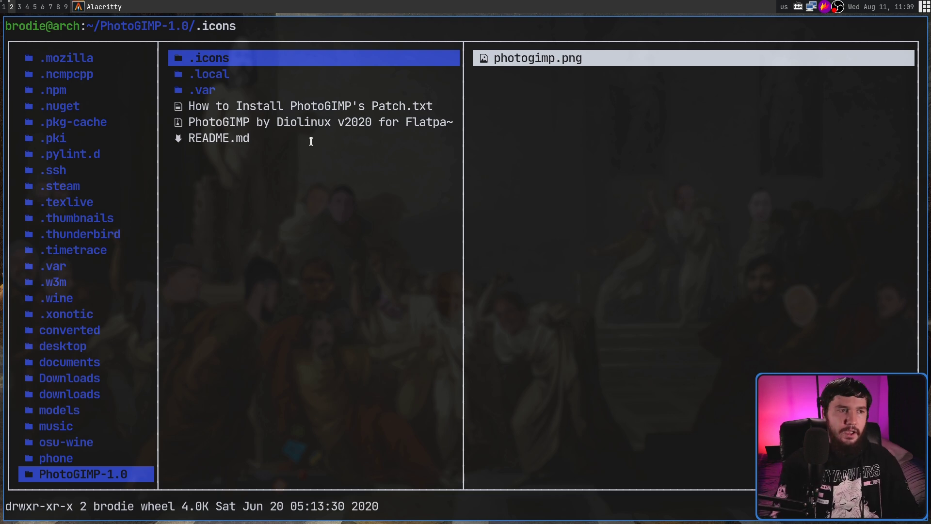
key(j)
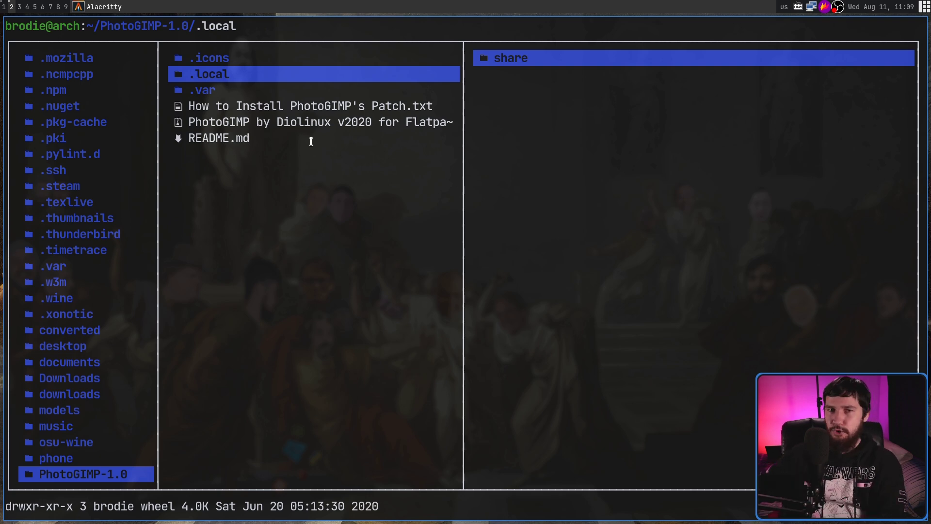
key(l)
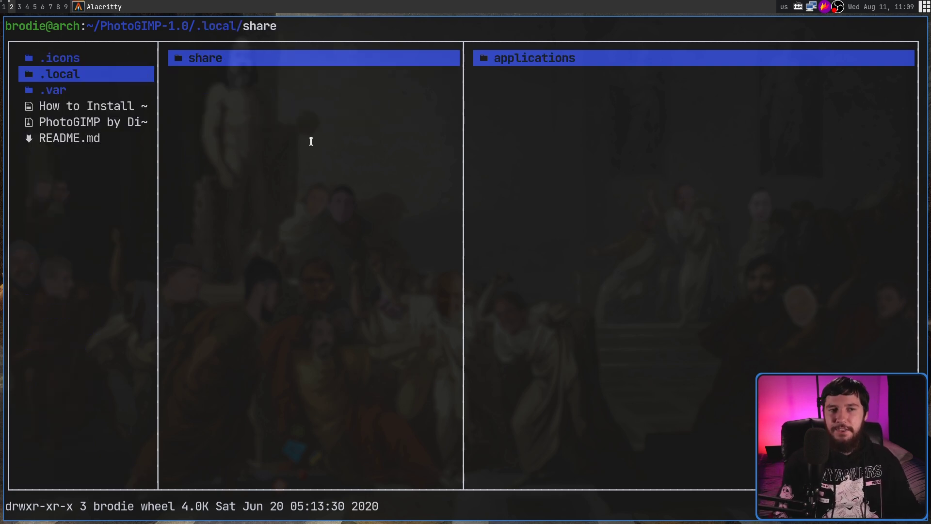
key(l)
key(l)
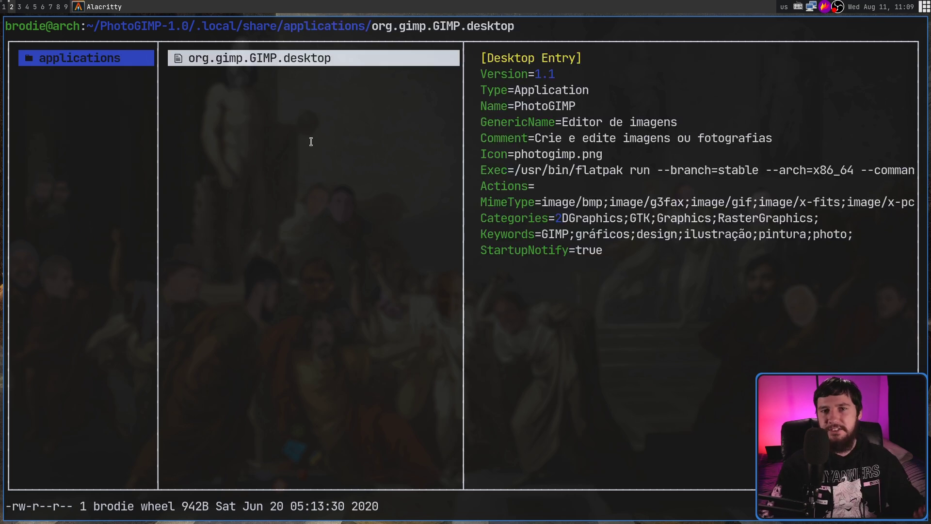
Rename org.gimp.GIMP.desktop to GIMP.desktop.
key(r)
key(BackSpace)
key(BackSpace)
key(BackSpace)
key(BackSpace)
key(BackSpace)
key(BackSpace)
key(BackSpace)
key(BackSpace)
key(BackSpace)
key(BackSpace)
key(BackSpace)
key(BackSpace)
key(BackSpace)
key(BackSpace)
key(BackSpace)
key(BackSpace)
key(BackSpace)
key(BackSpace)
key(BackSpace)
key(BackSpace)
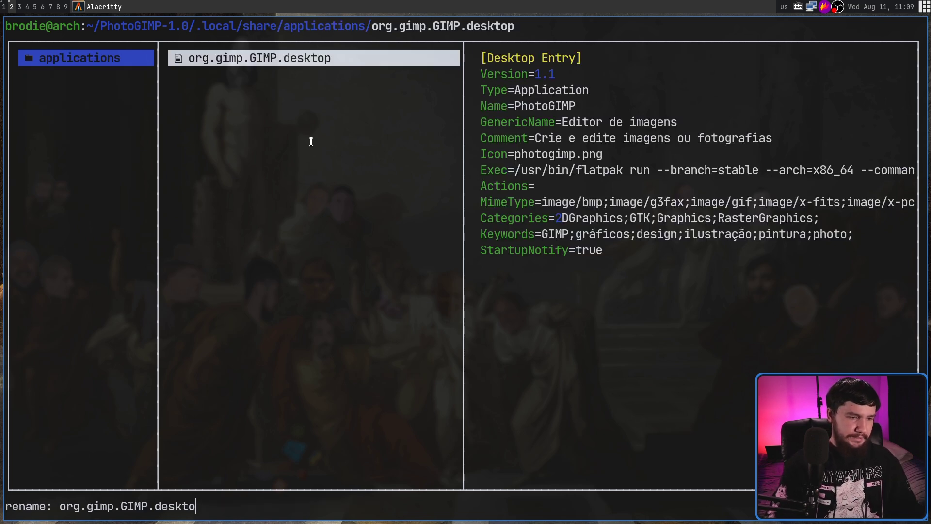
text(GIMP.de)
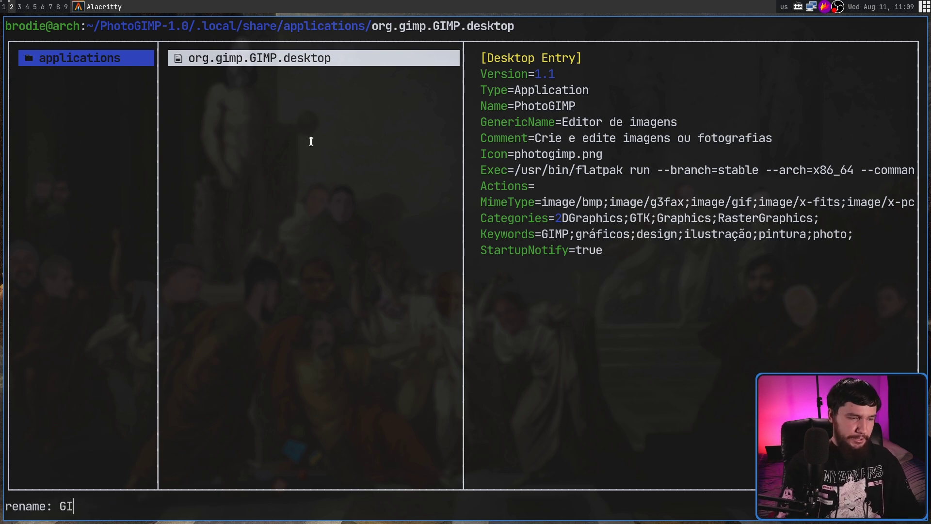
text(sktop)
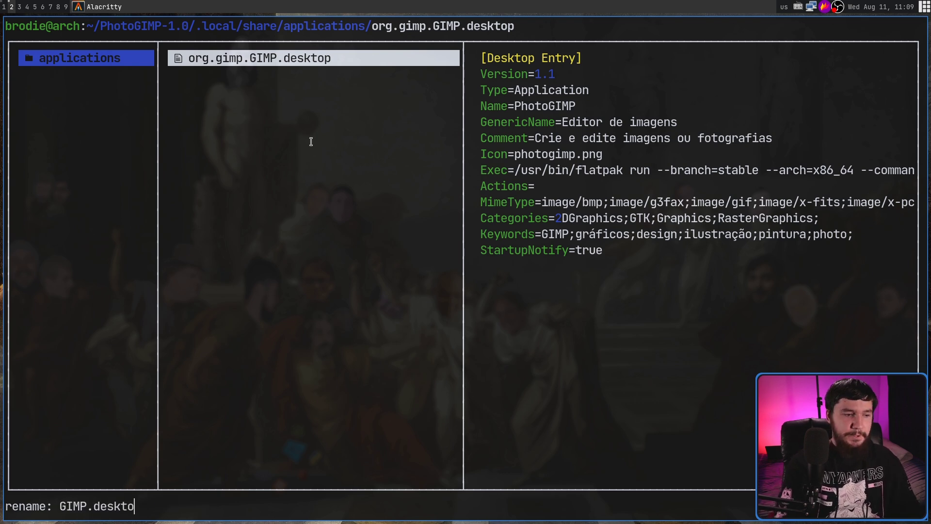
key(Return)
In vim, cut the flatpak command so Exec reads 'GIMP @@u %U @@', then save with :wq!
key(e)
key(u)
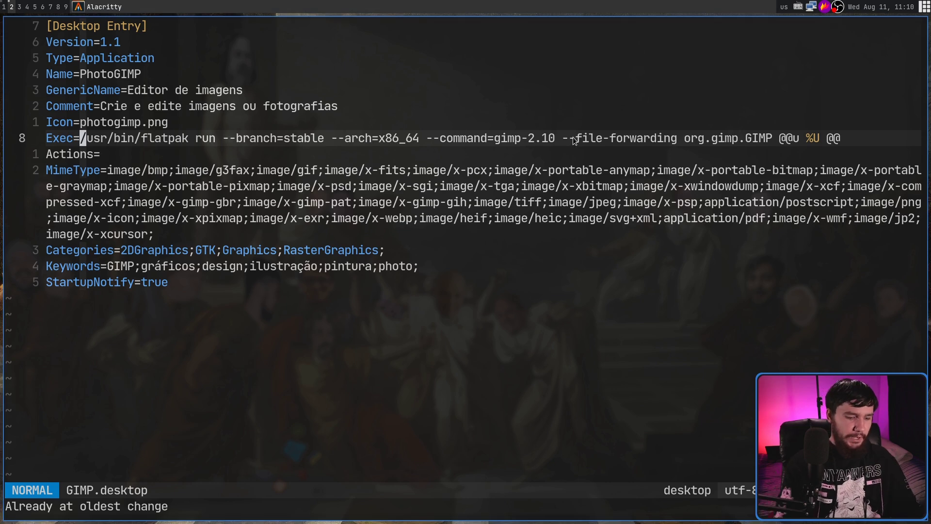
key(x)
key(x)
key(x)
key(x)
key(x)
key(x)
key(x)
key(x)
key(x)
key(x)
key(x)
key(x)
key(x)
key(x)
key(x)
key(x)
key(x)
key(x)
key(x)
key(x)
key(x)
key(x)
key(x)
key(x)
key(x)
key(x)
key(x)
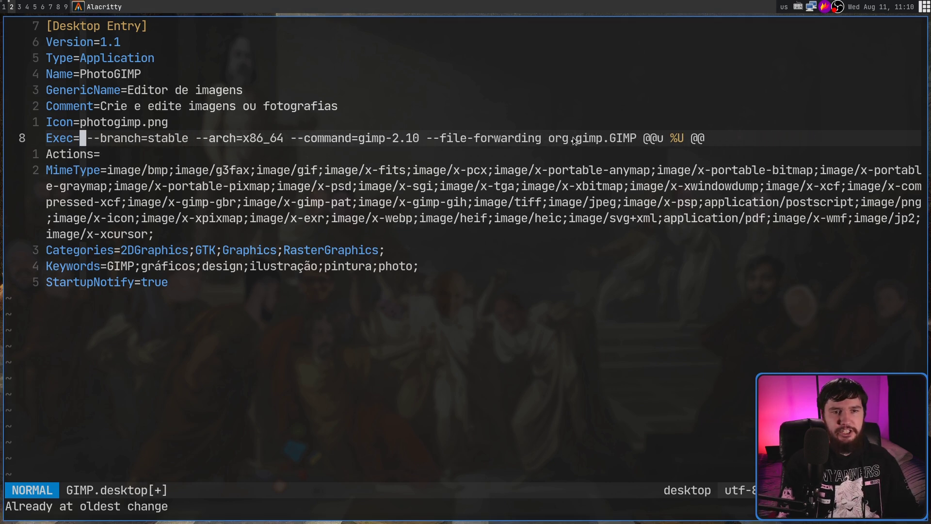
key(x)
key(x)
key(x)
key(x)
key(x)
key(x)
key(x)
key(x)
key(x)
key(x)
key(x)
key(x)
key(x)
key(x)
key(x)
key(x)
key(x)
key(x)
key(x)
key(x)
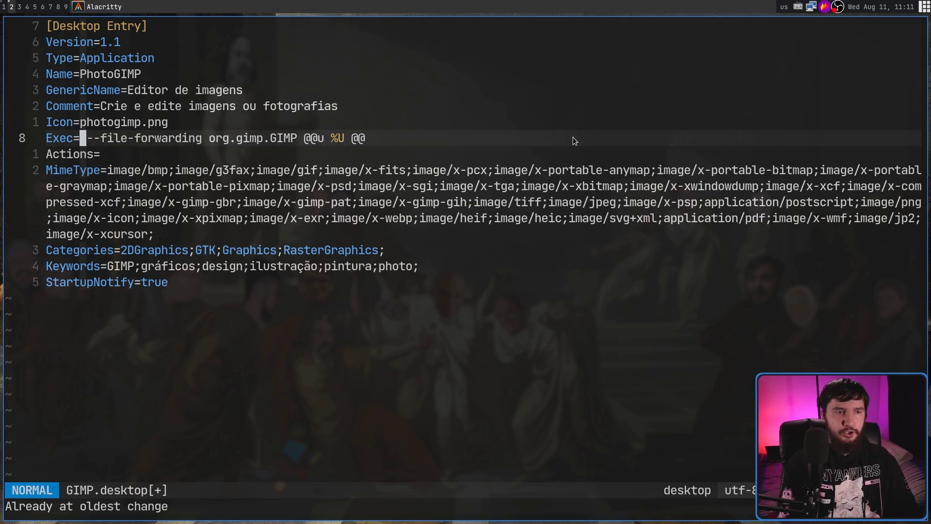
key(x)
key(x)
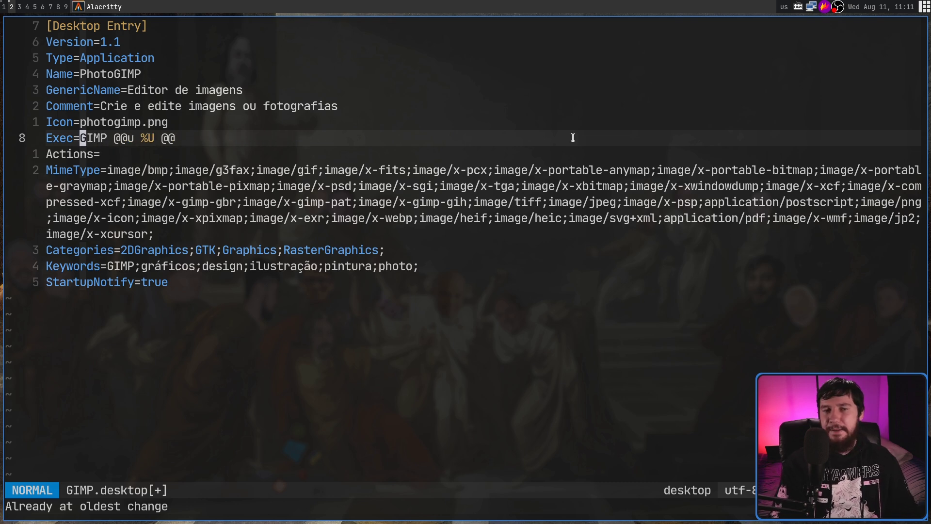
key(k)
key(k)
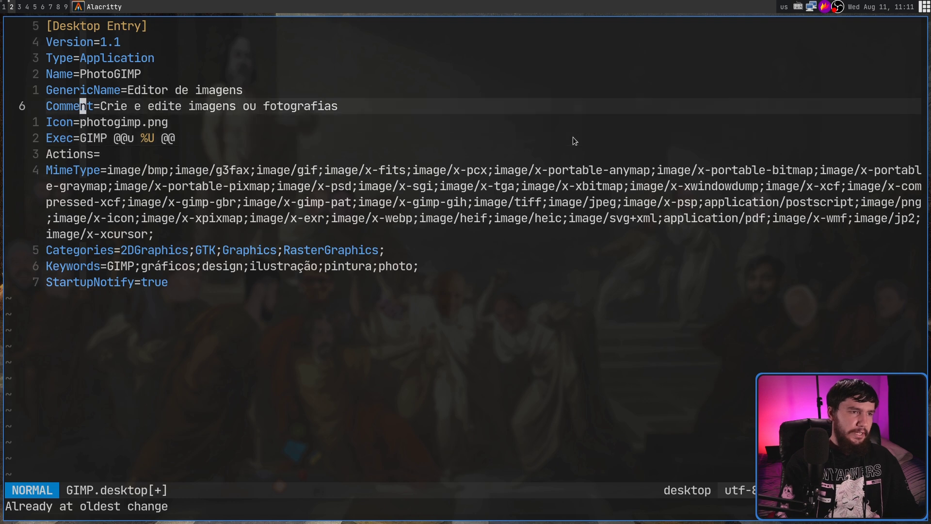
key(w)
key(w)
key(w)
key(w)
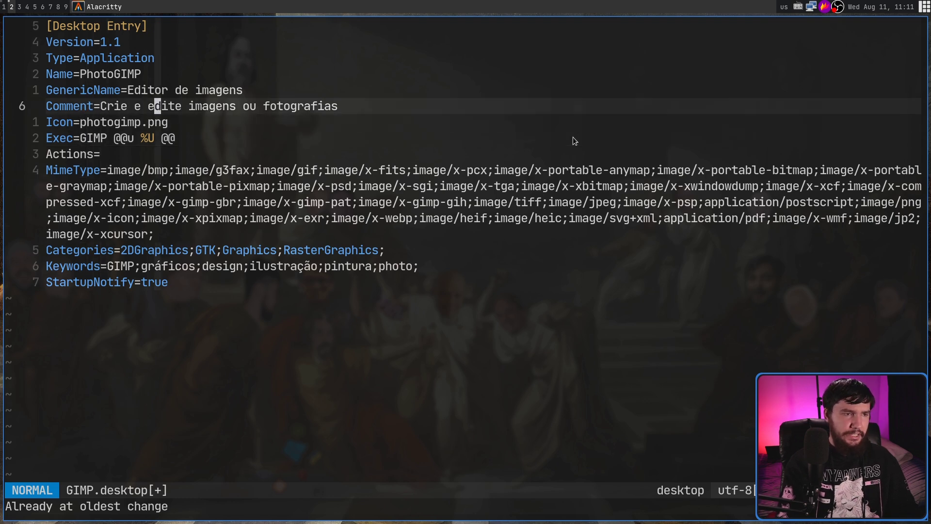
text(j)
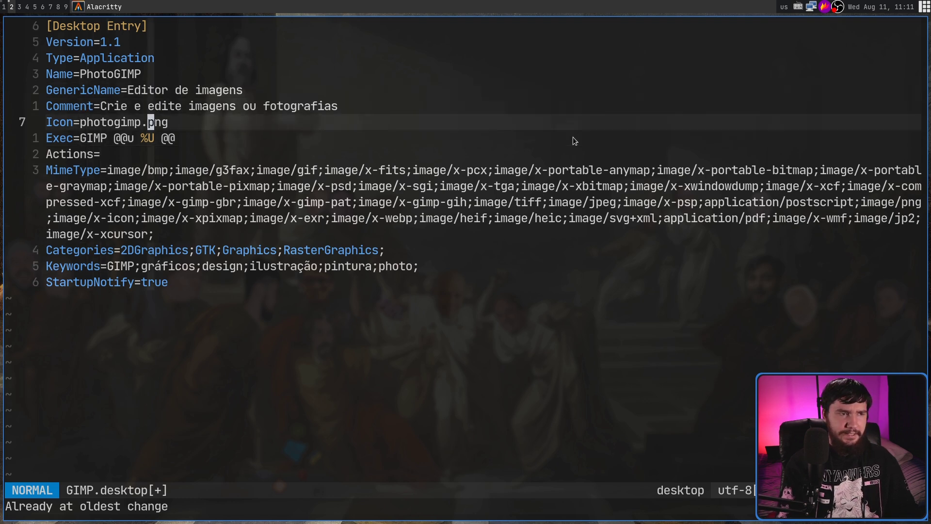
text(k:wq!)
key(Return)
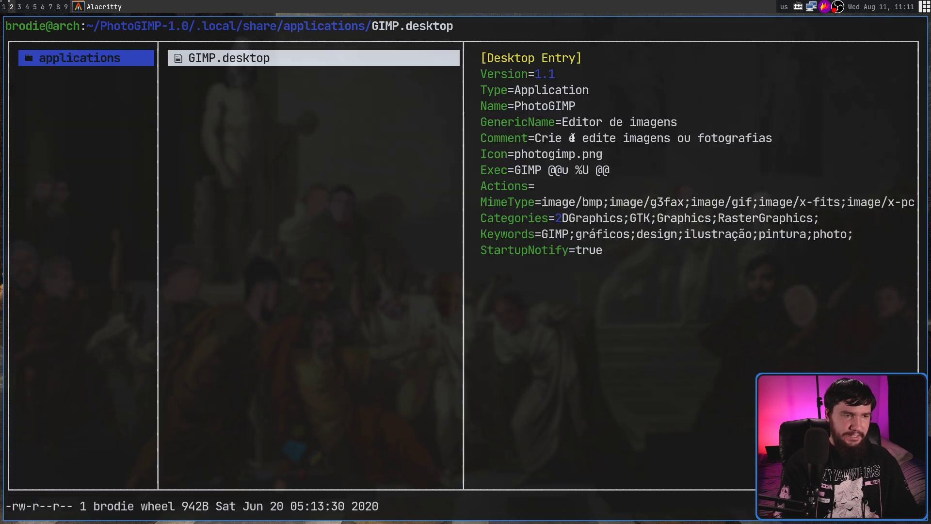
Go back up to PhotoGIMP-1.0 and descend through .var/app into org.gimp.GIMP/config.
key(h)
key(h)
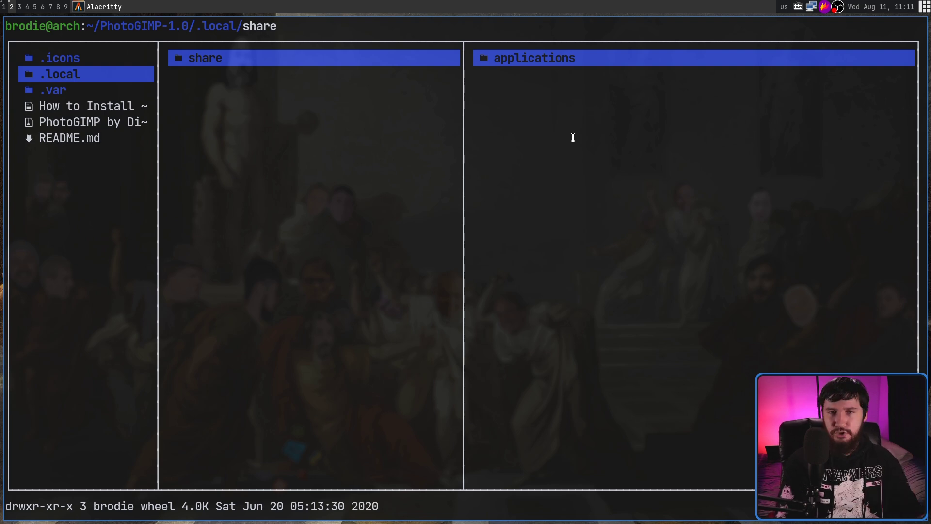
key(h)
key(j)
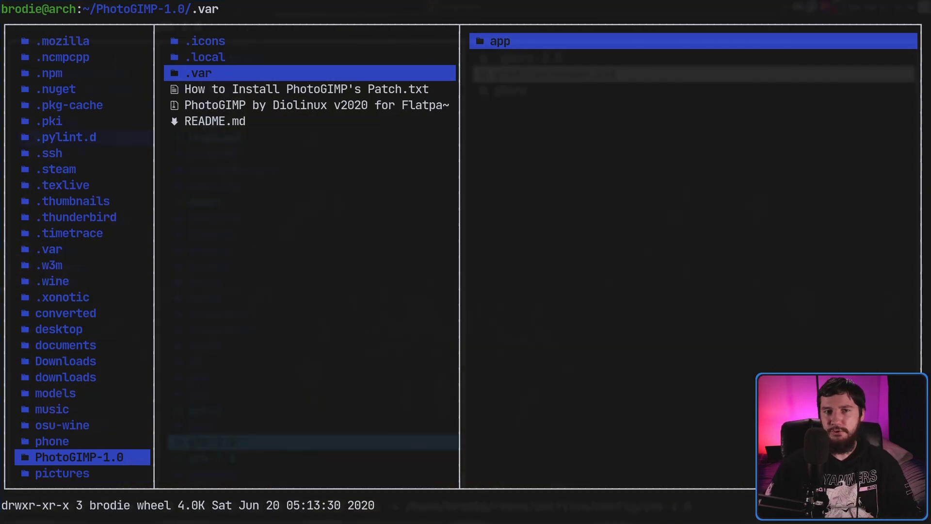
key(l)
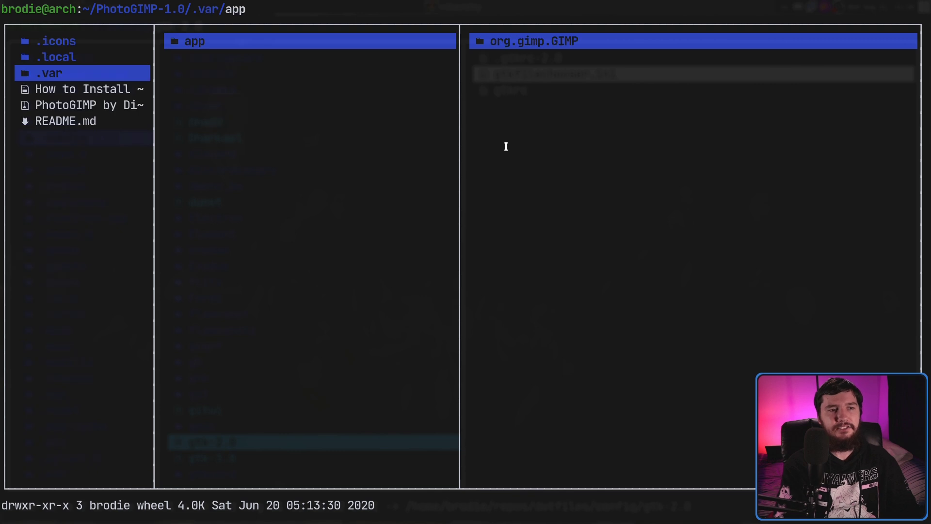
key(l)
key(l)
key(l)
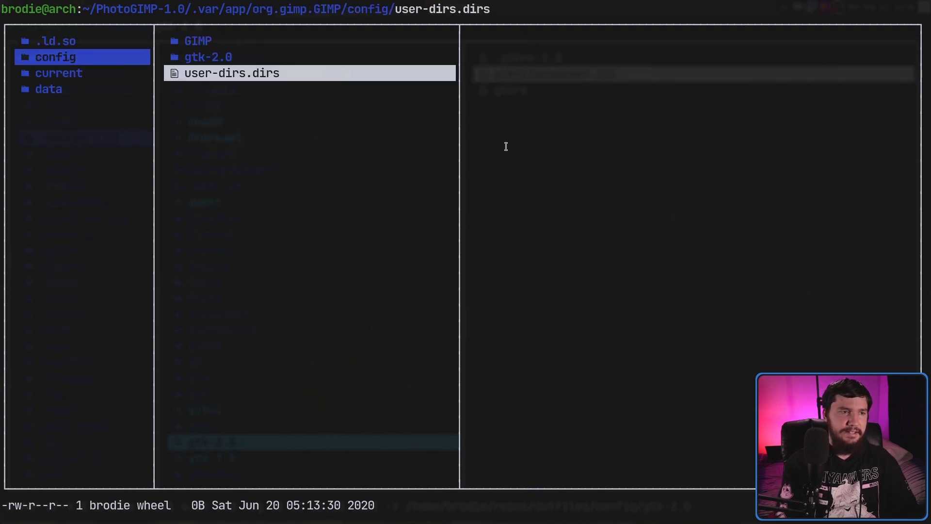
Review the config entries (GIMP, gtk-2.0, user-dirs.dirs) and mark GIMP and gtk-2.0 for copying.
key(k)
key(k)
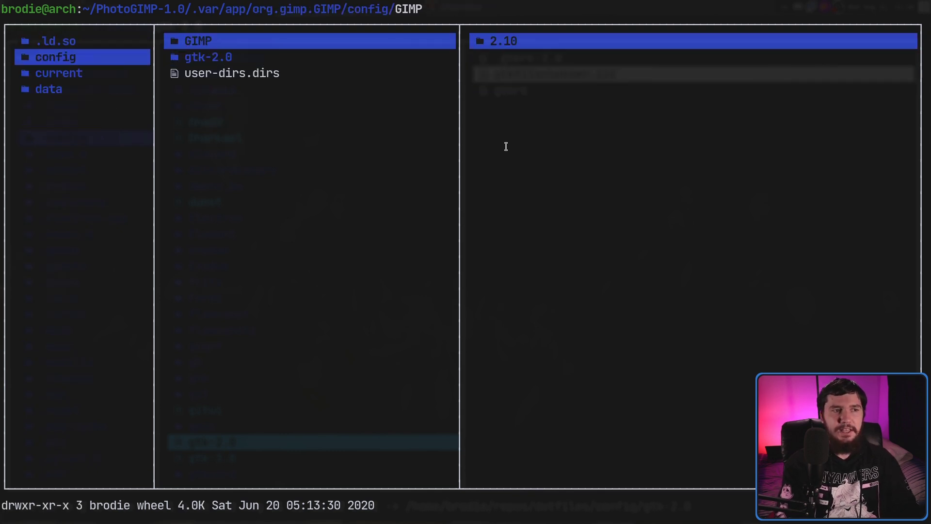
key(j)
key(k)
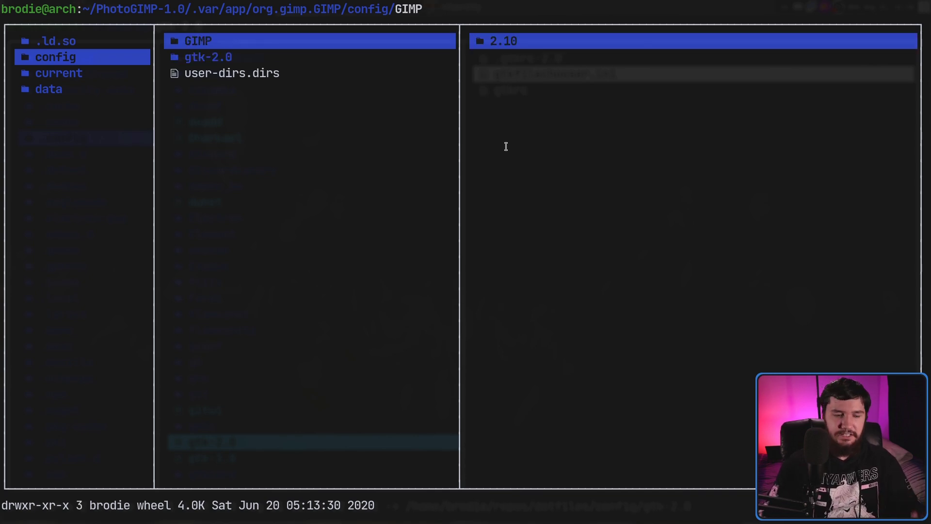
key(j)
key(j)
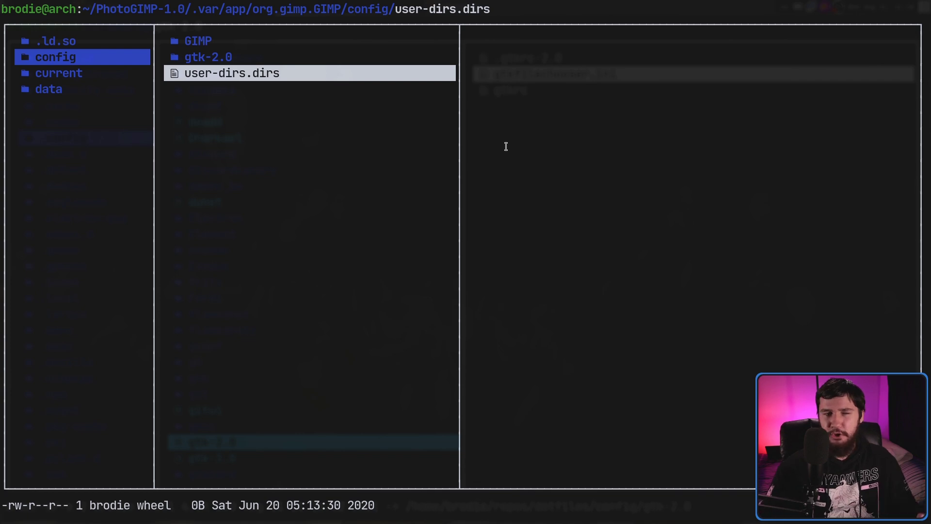
key(k)
key(k)
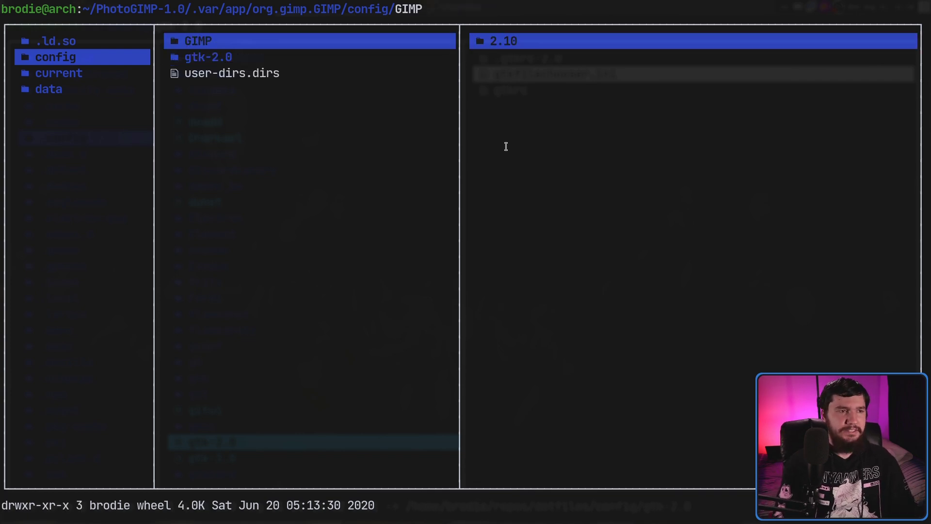
key(j)
key(j)
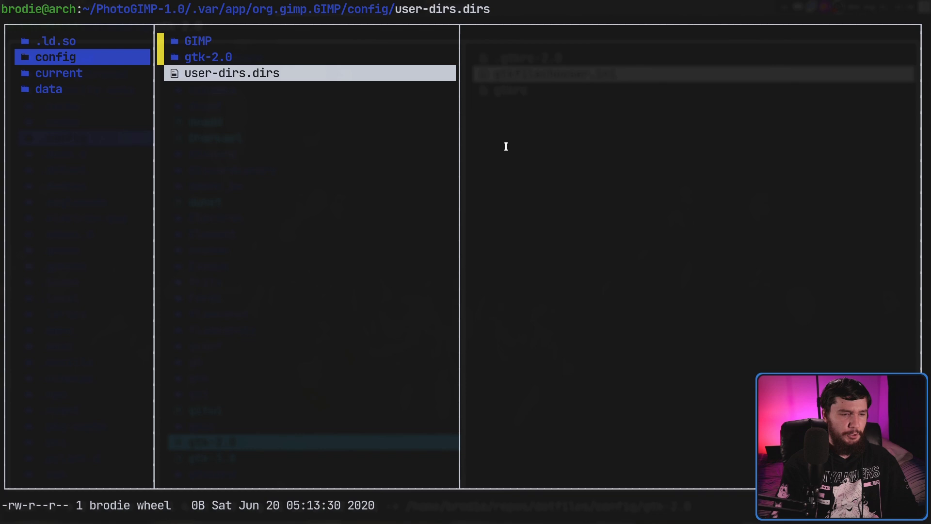
Start lf in a new full-screen terminal and browse to ~/.config.
key(super+Return)
text(lf)
key(Return)
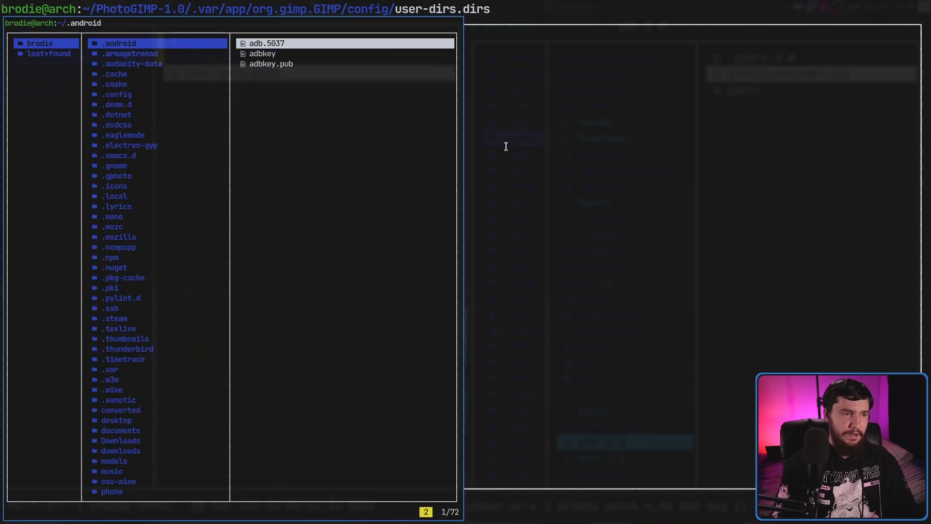
key(ctrl+plus)
key(ctrl+plus)
key(ctrl+plus)
key(g)
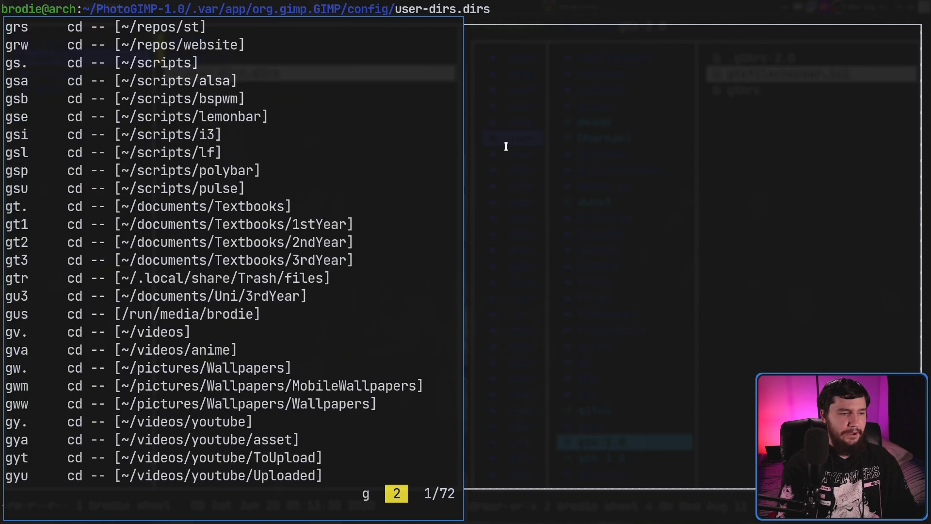
key(c)
key(j)
key(j)
key(super+f)
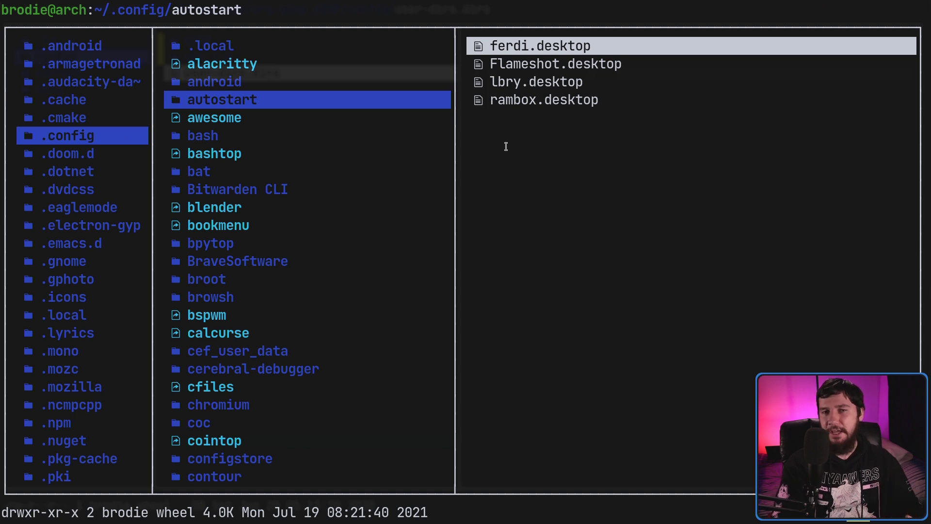
Paste the PhotoGIMP config folders into ~/.config and locate the gtk-2.0.~1~ copy.
key(y)
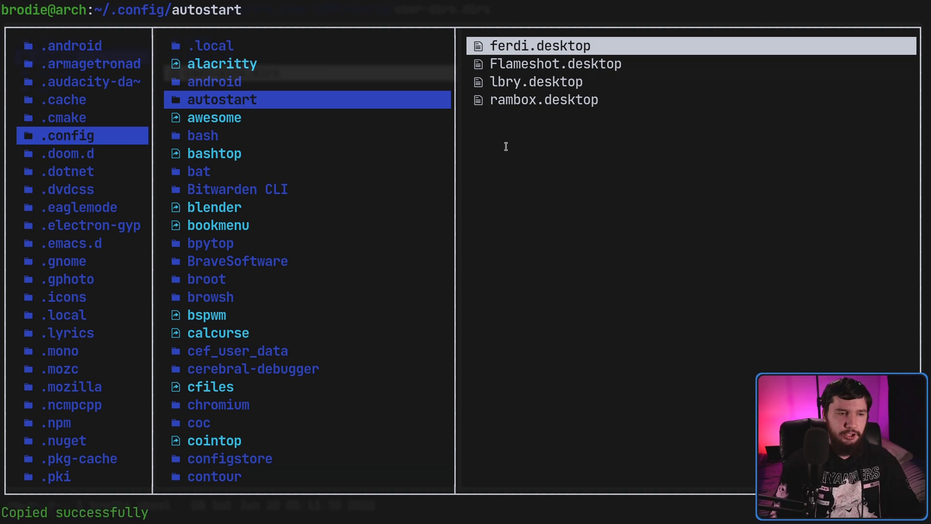
key(j)
key(j)
text(j/gtk)
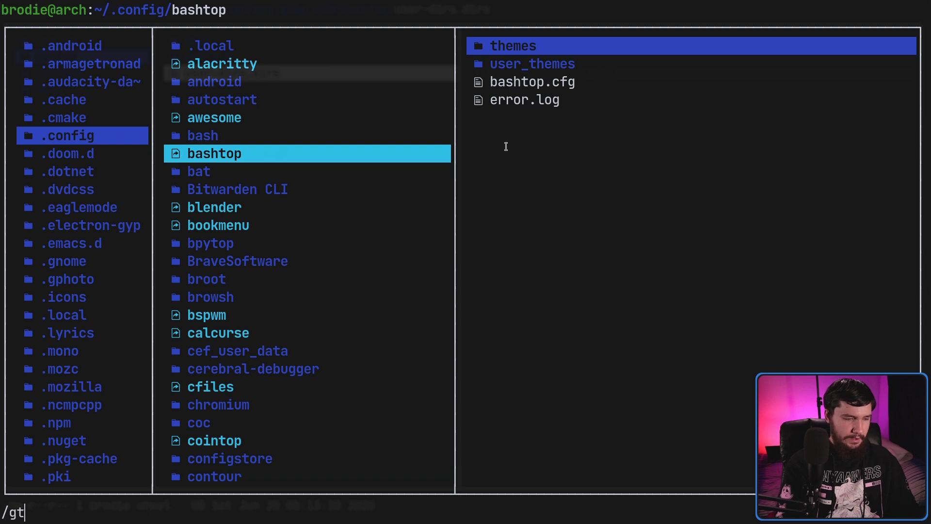
key(Return)
key(p)
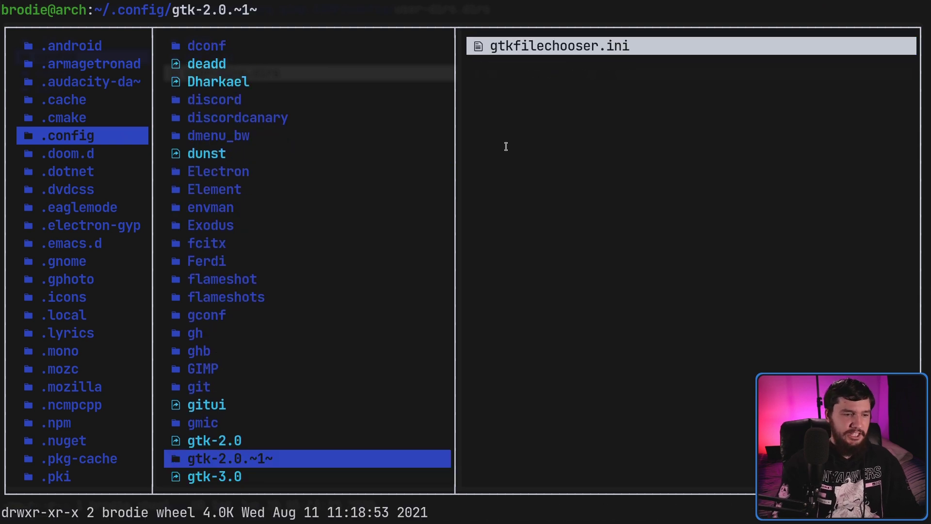
key(r)
key(Escape)
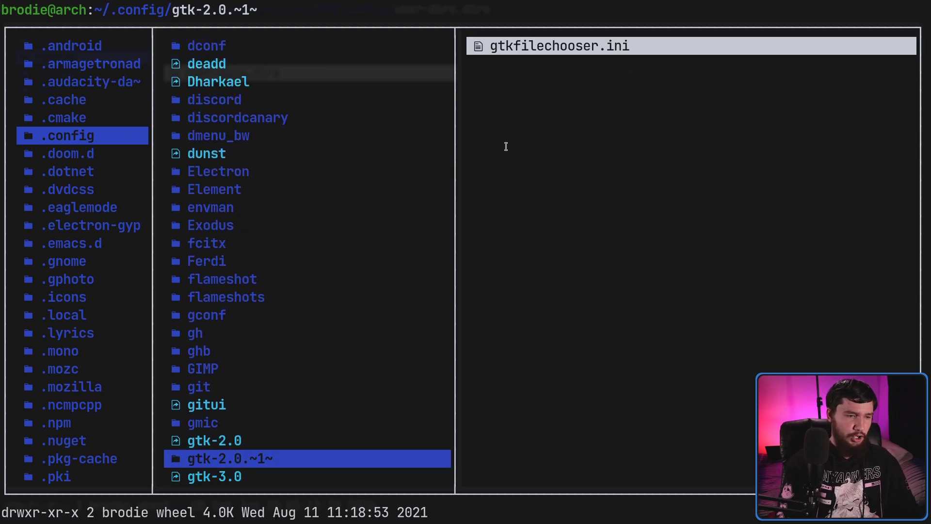
Copy gtkfilechooser.ini from gtk-2.0.~1~ into the existing gtk-2.0 folder.
key(l)
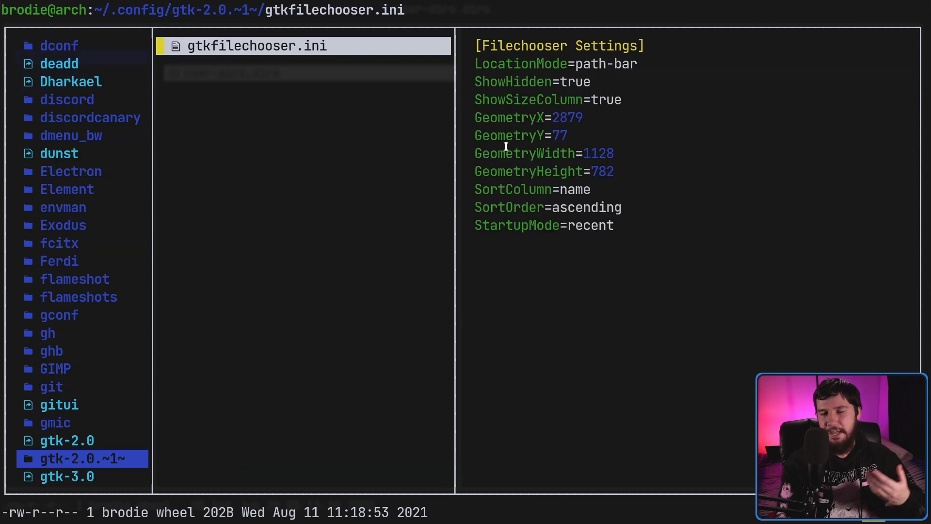
key(h)
key(k)
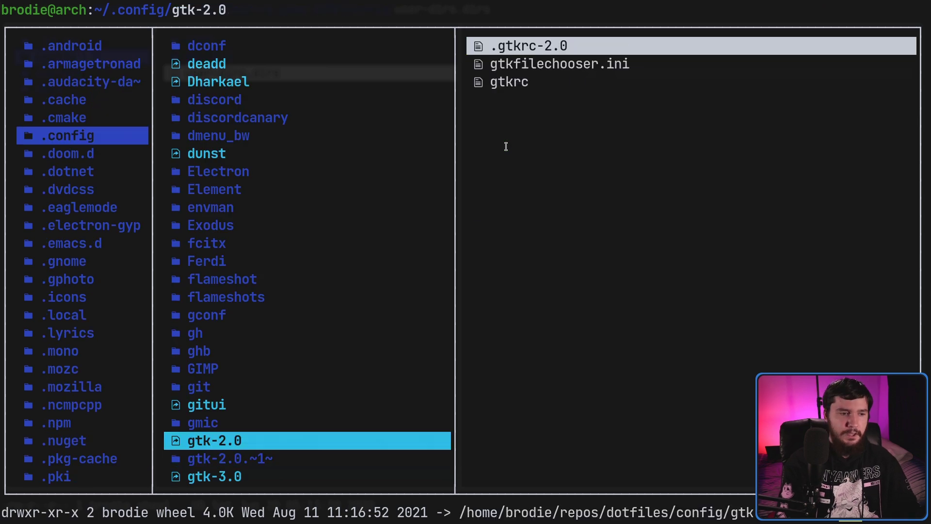
key(l)
key(p)
Trash the old gtkfilechooser.ini and rename the pasted copy to gtkfilechooser.ini.
key(j)
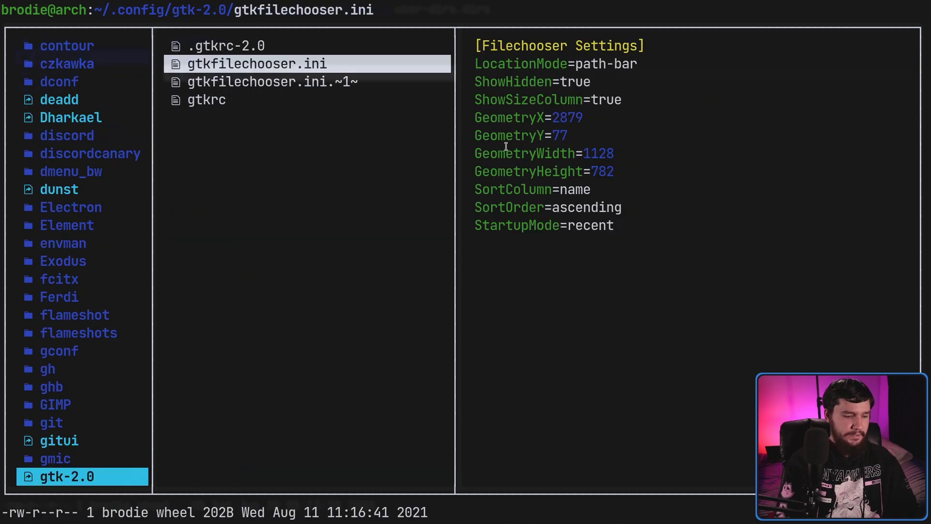
key(d)
key(d)
key(r)
key(BackSpace)
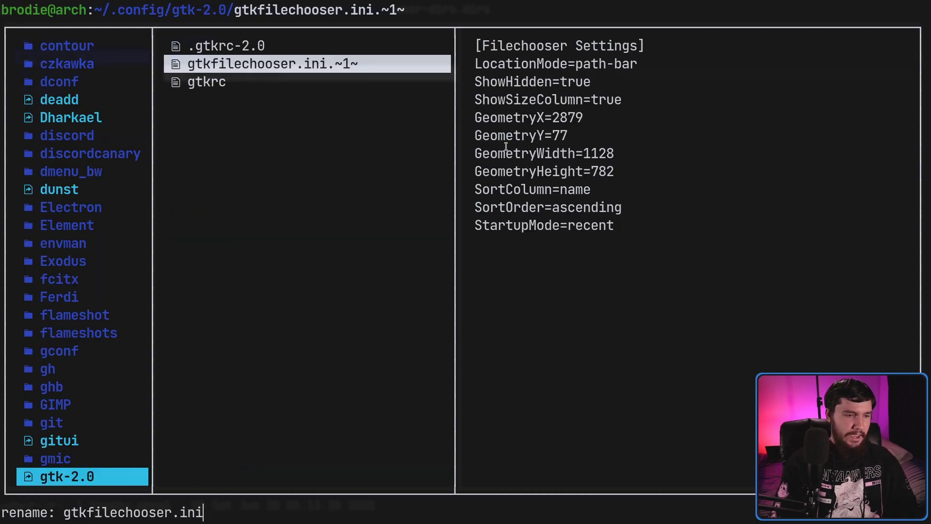
key(Return)
Trash the leftover gtk-2.0.~1~ folder from ~/.config.
key(h)
key(j)
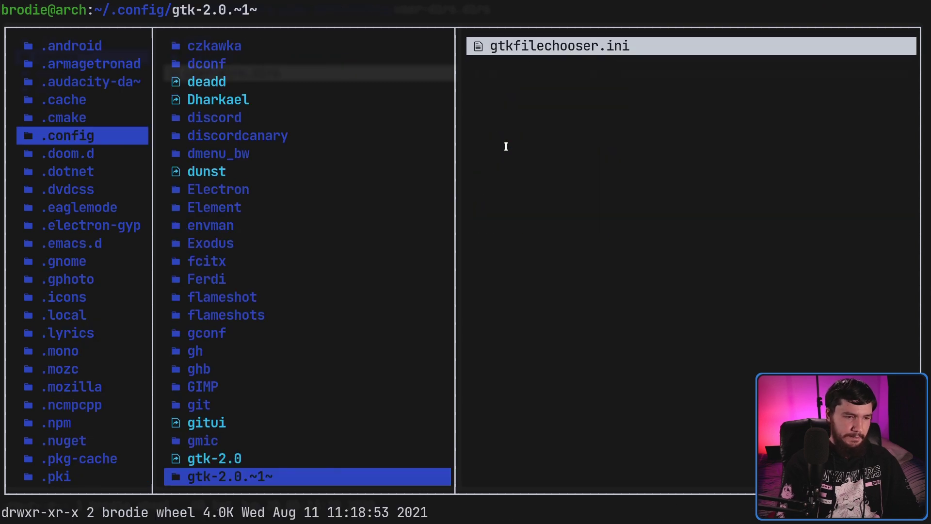
key(d)
key(d)
key(super+shift+space)
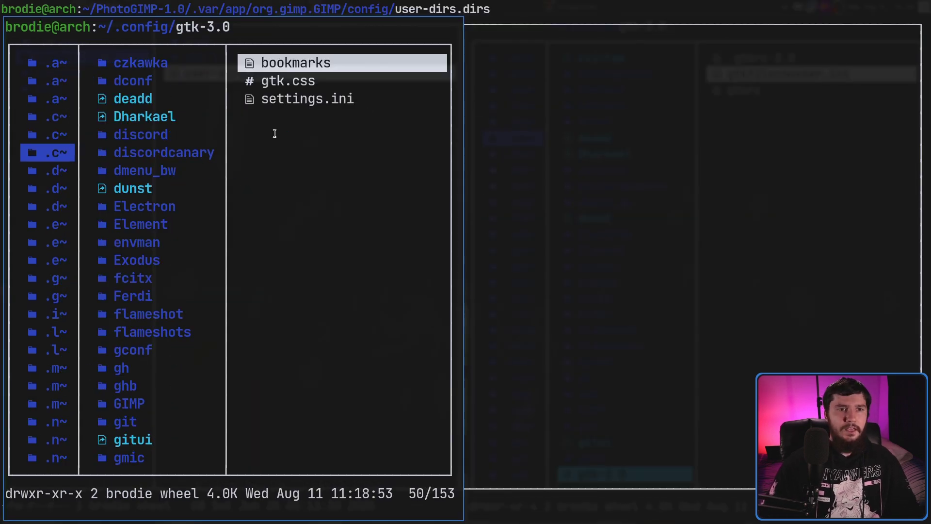
Close the running GIMP and relaunch it from dmenu with 'gim' to load PhotoGIMP settings.
key(super+2)
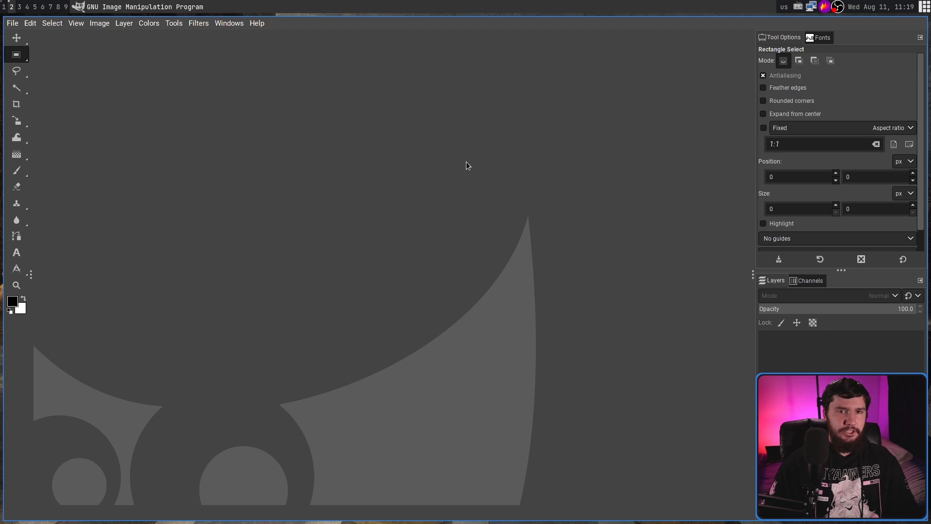
key(super+shift+c)
key(super+p)
text(gim)
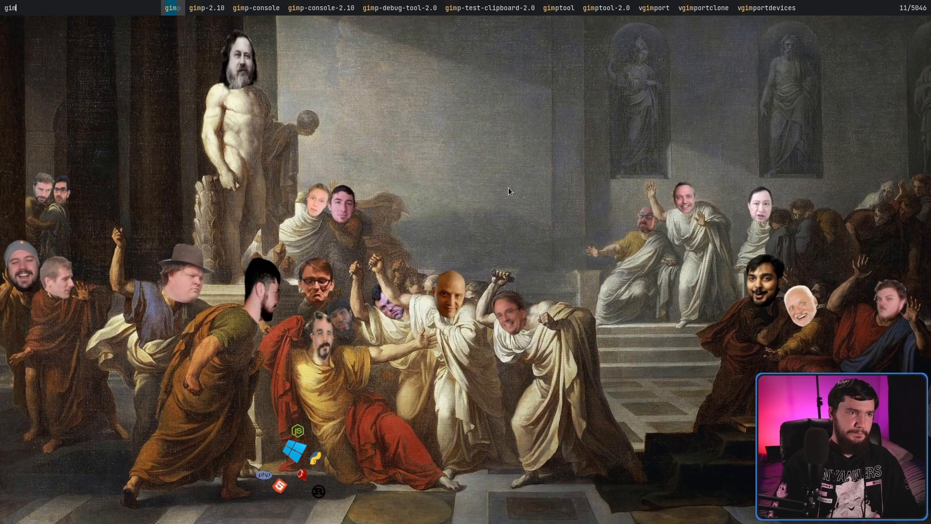
key(Return)
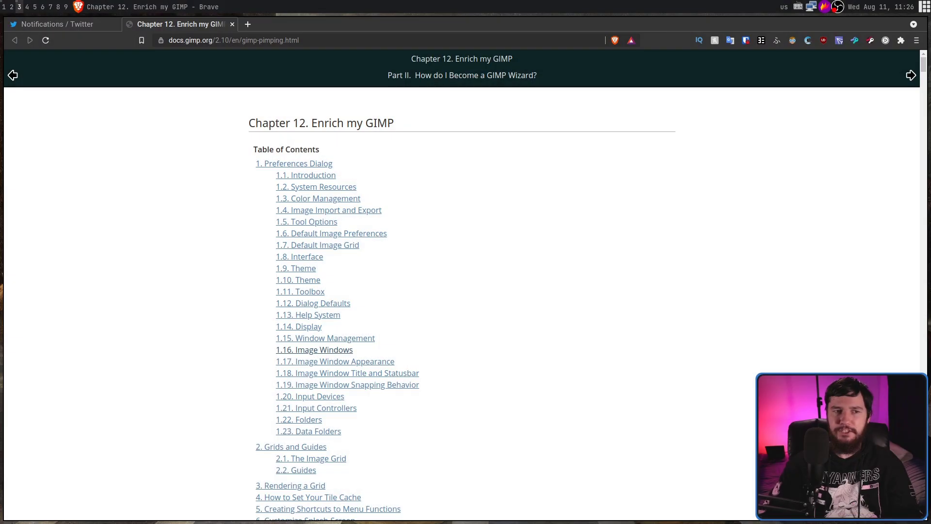
Scroll the Enrich my GIMP docs page down to section 1.22 Folders.
scroll(918, 65, down, 10)
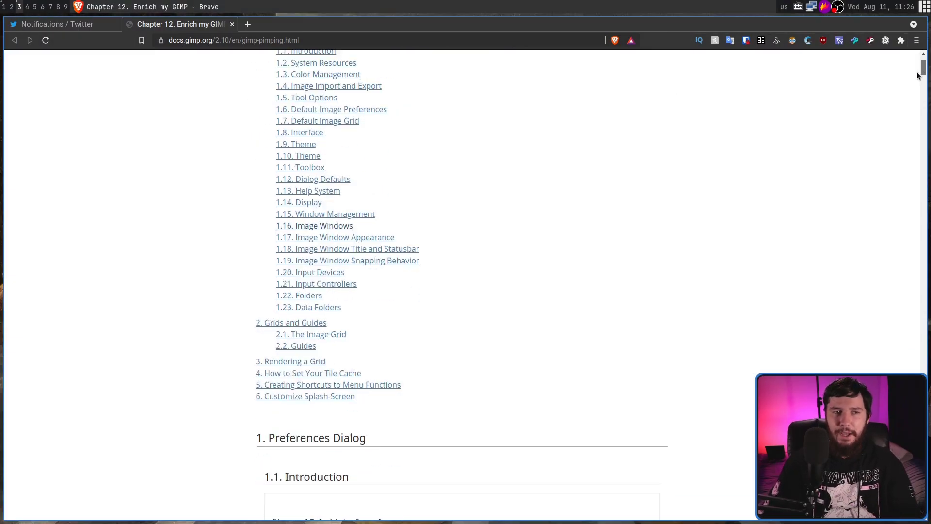
scroll(915, 60, up, 10)
drag(916, 60, 926, 461)
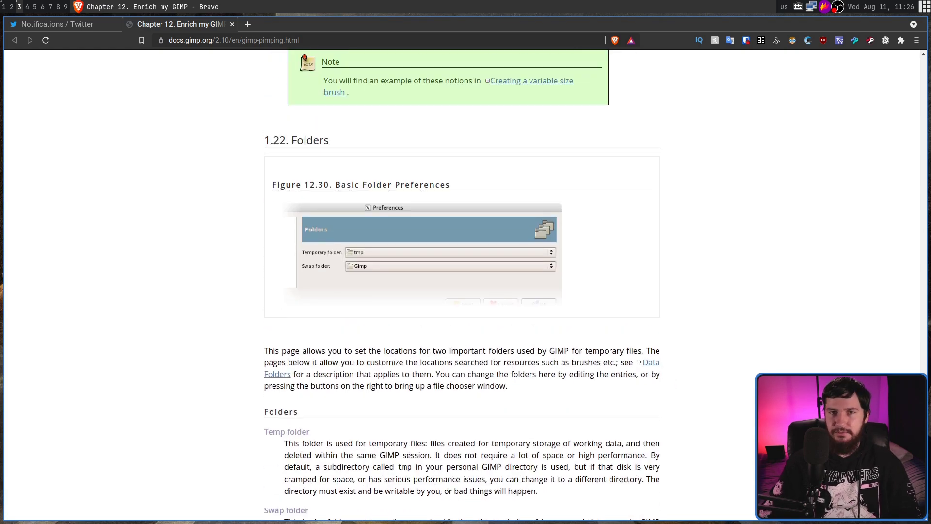